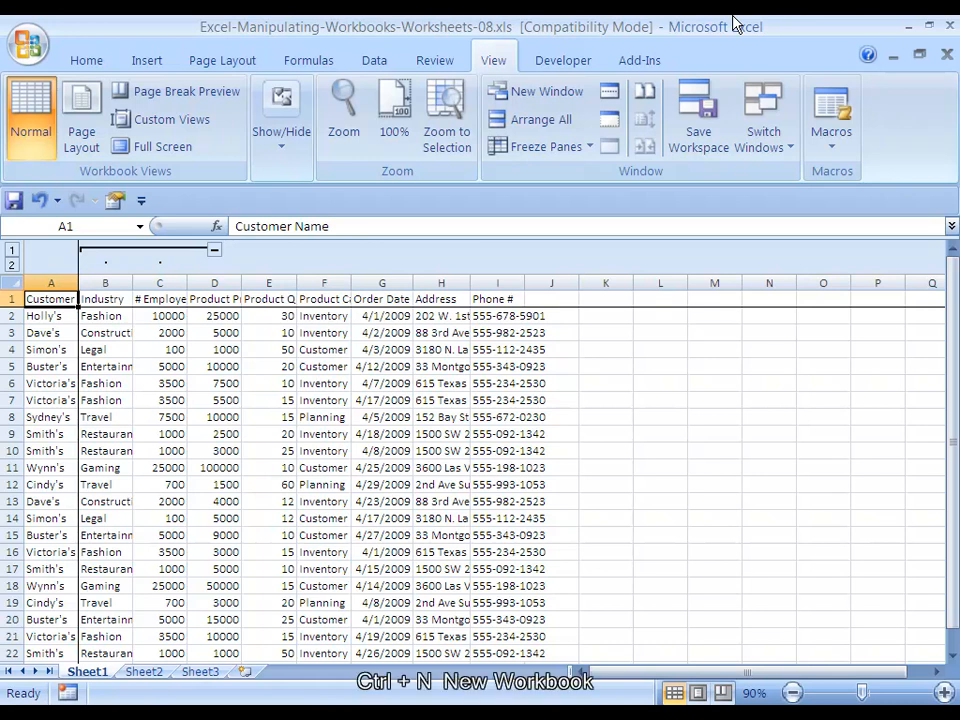
Create a new blank workbook and cycle through the open workbooks back to it
key(ctrl+n)
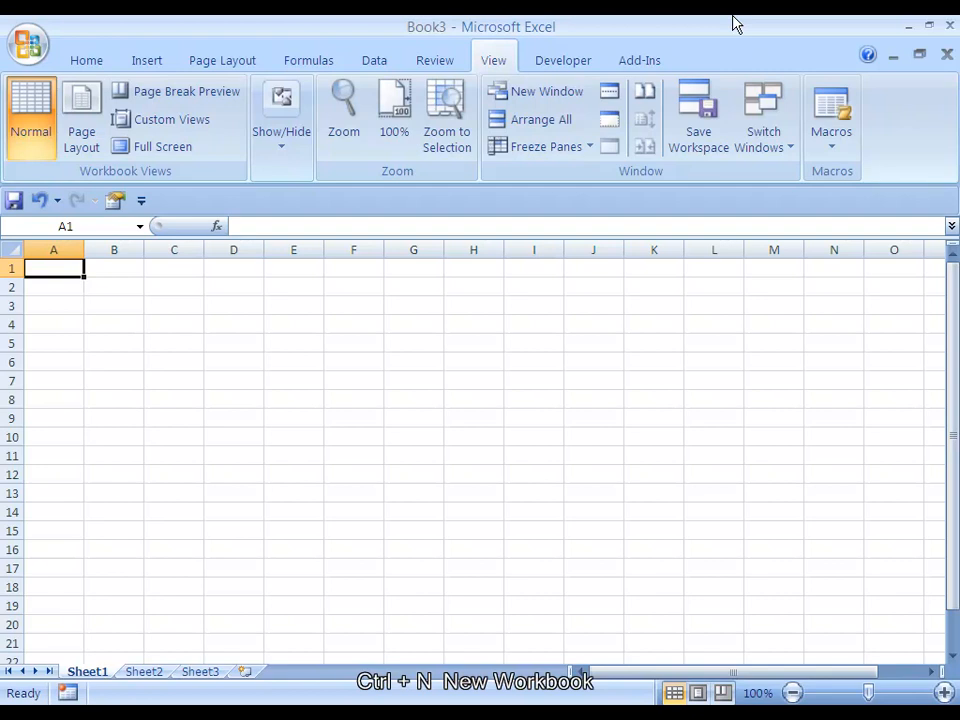
key(ctrl+w)
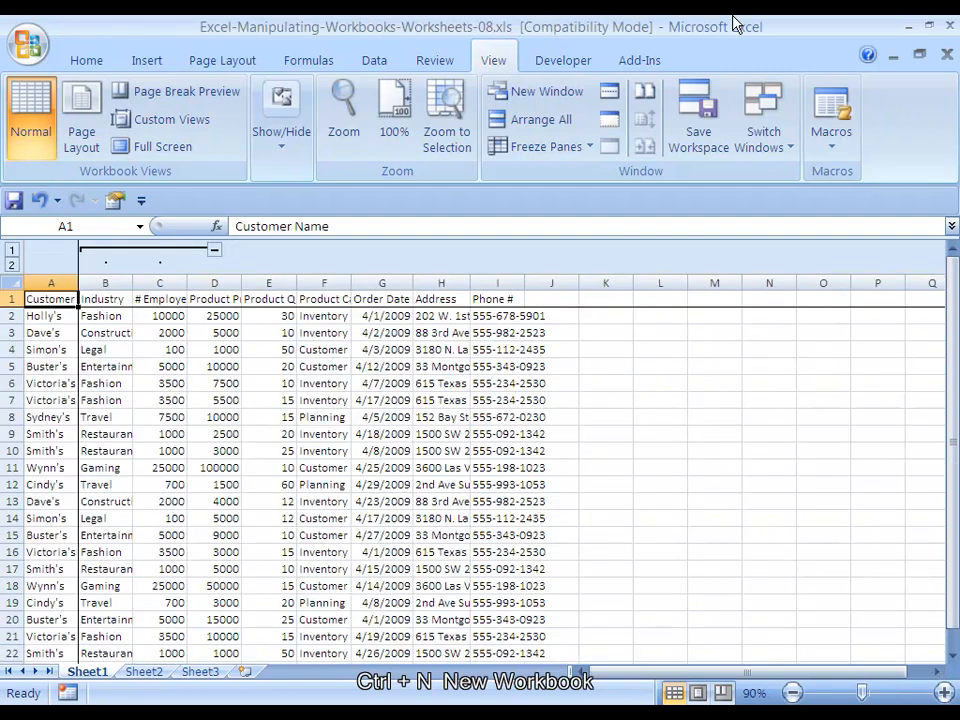
key(ctrl+Tab)
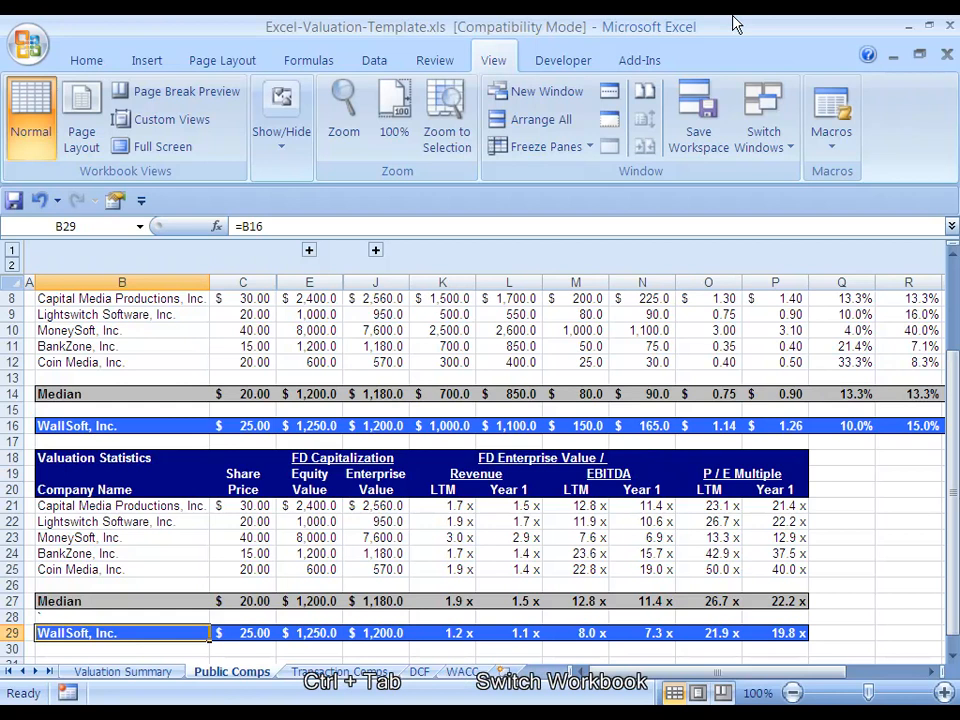
key(ctrl+Tab)
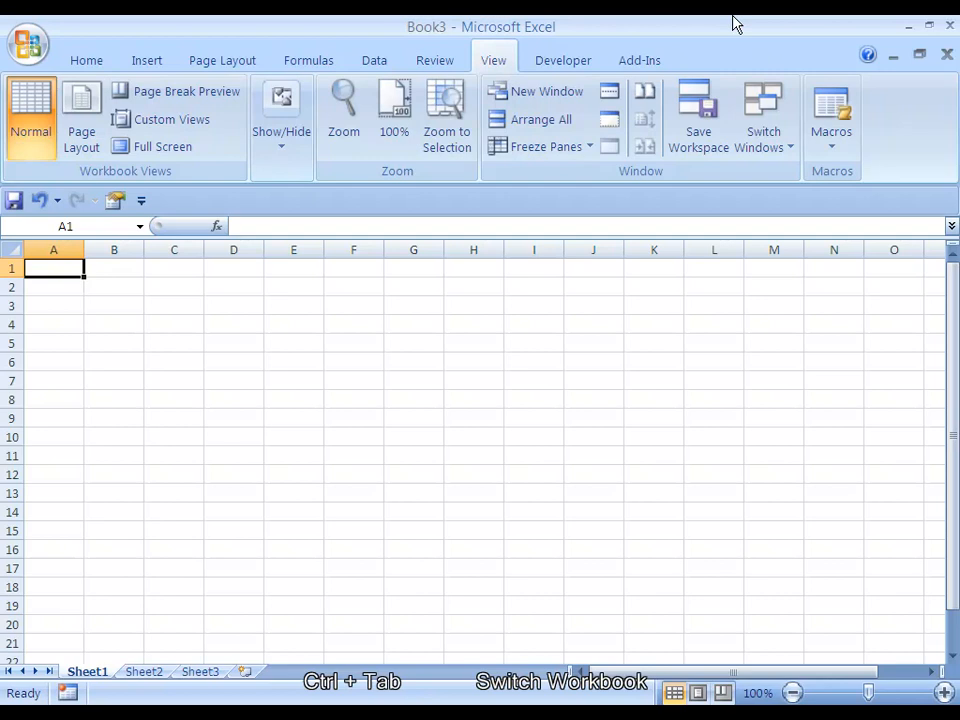
key(ctrl+s)
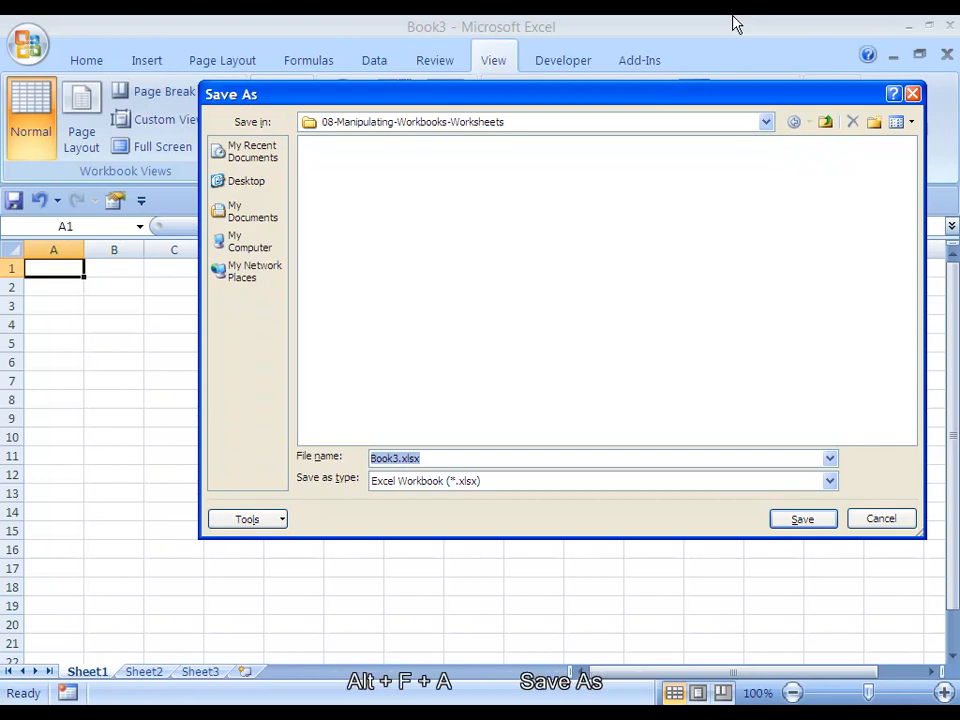
key(Escape)
key(alt+f)
key(a)
key(Escape)
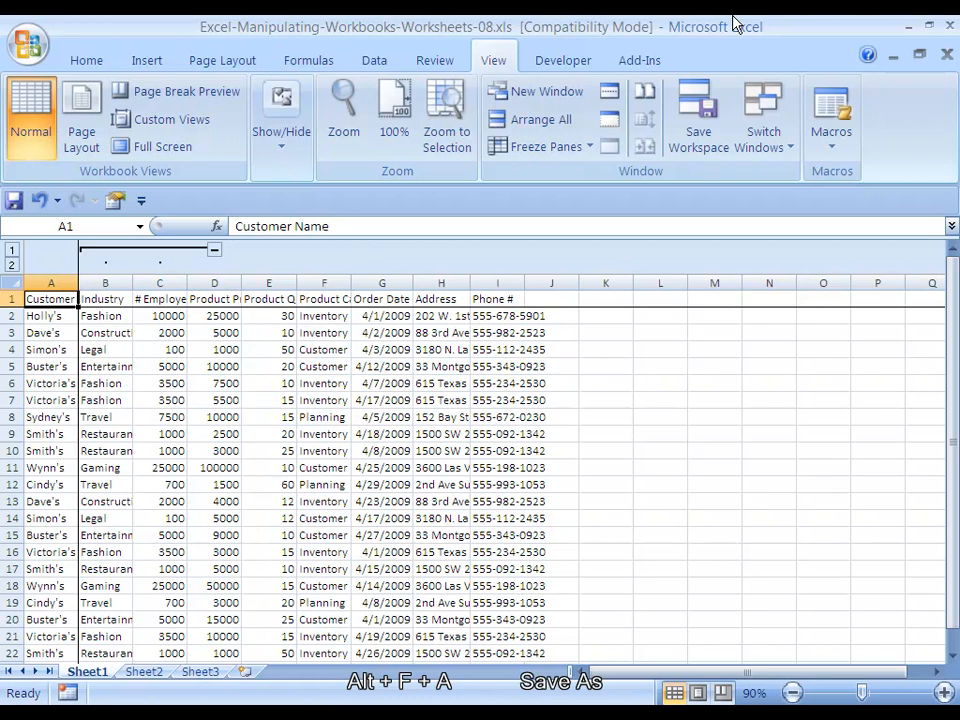
Try to save a copy of the customer data workbook as Excel-Manipulating-Workbooks-Worksheets-08-Test.xls in the same folder
key(alt+f)
key(a)
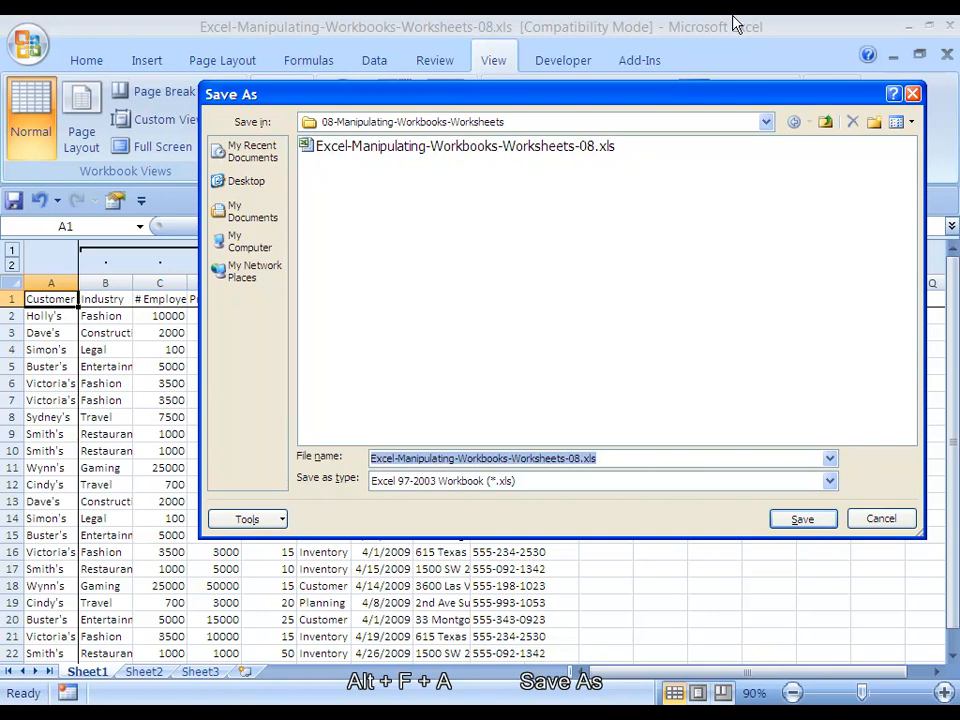
key(End)
key(Left)
key(Left)
key(Left)
text(-Test)
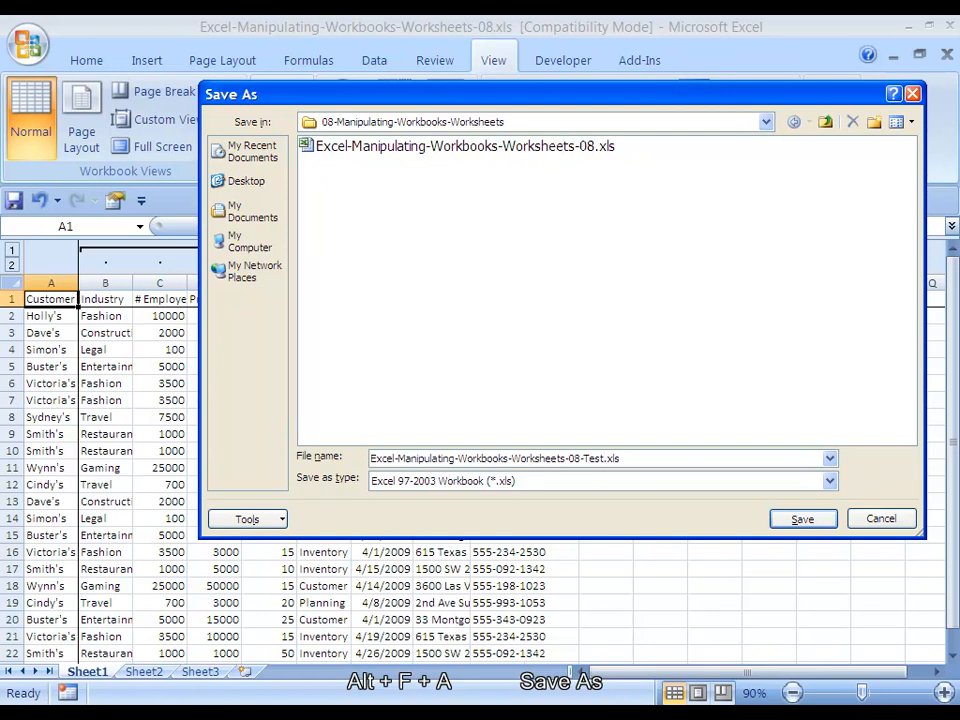
key(Return)
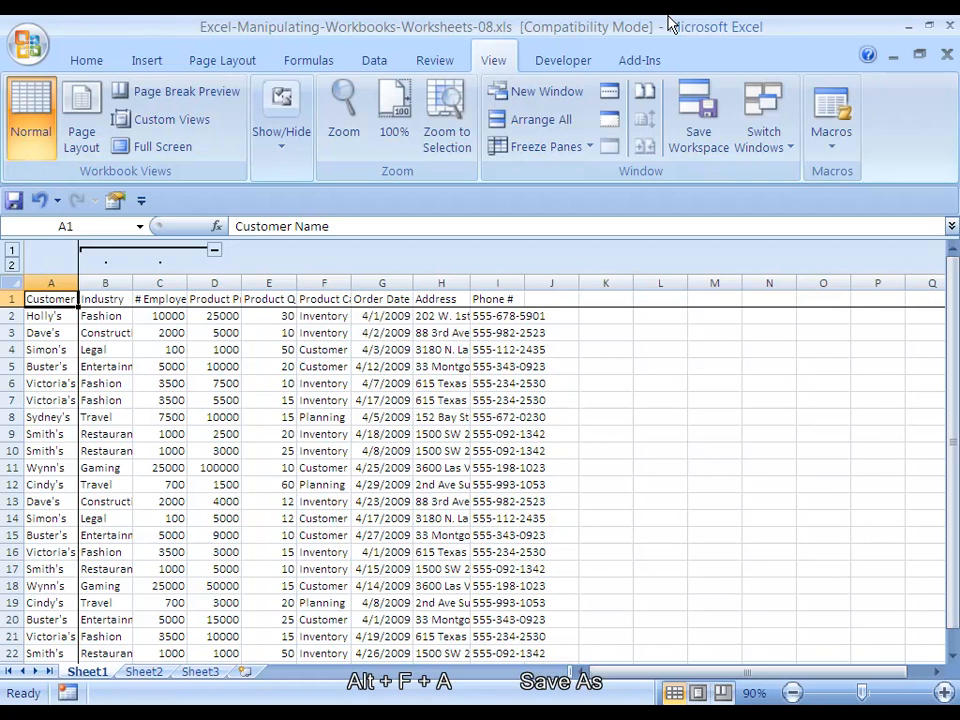
Insert four new blank worksheets in front of Sheet1
key(shift+F11)
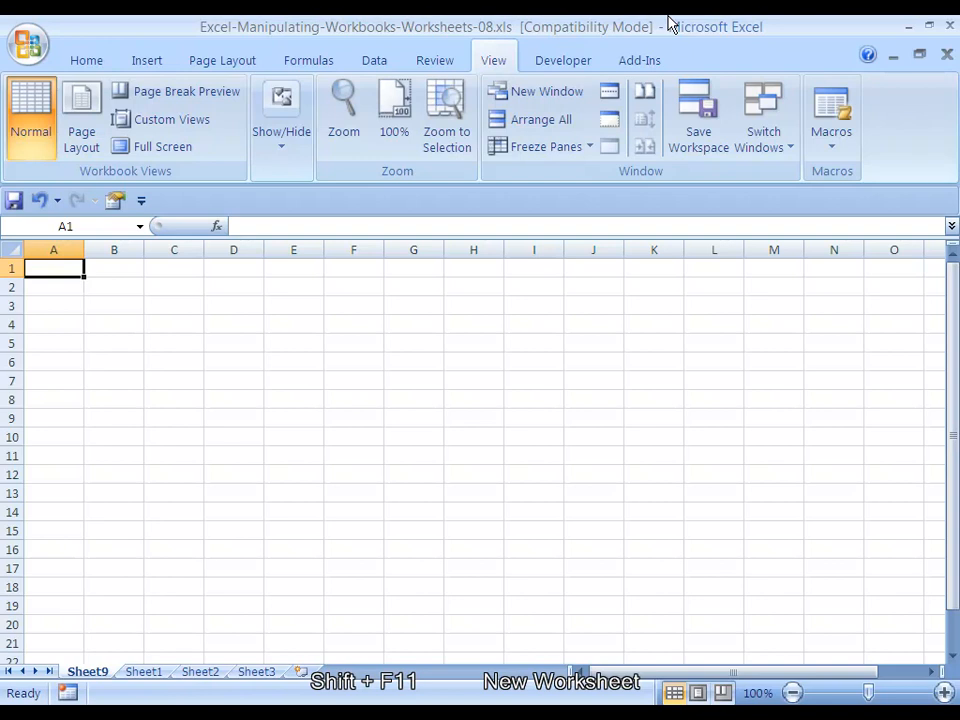
key(shift+F11)
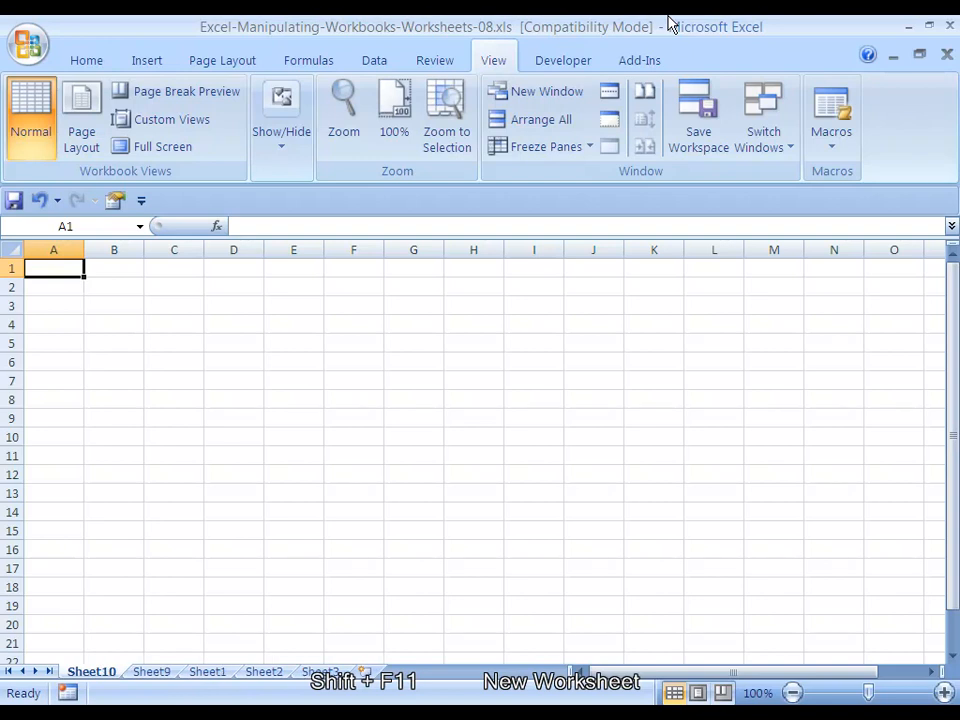
key(shift+F11)
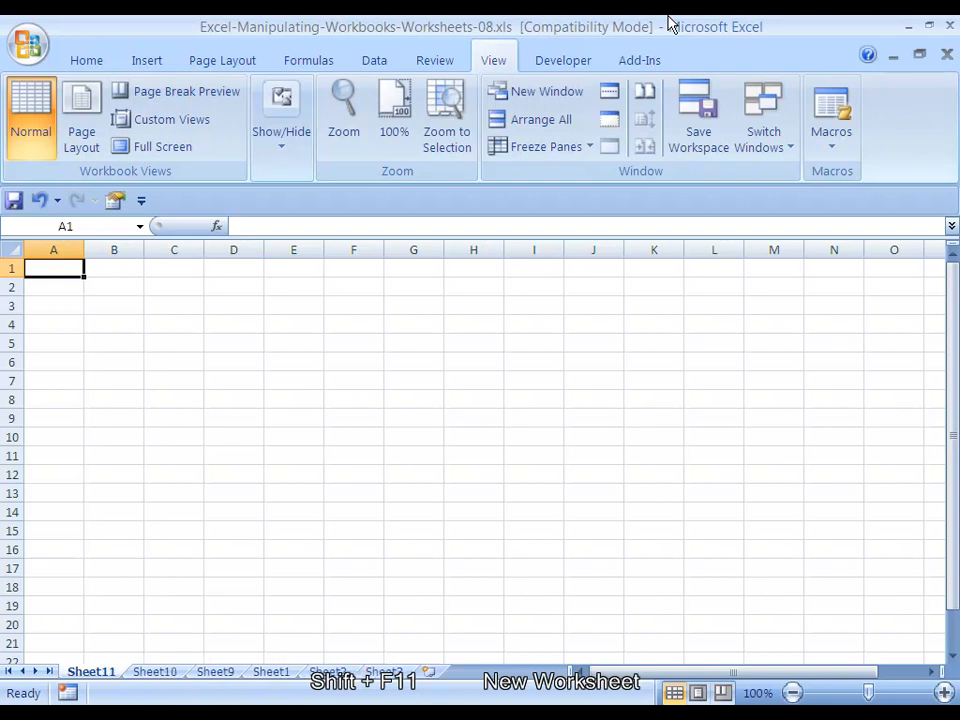
key(shift+F11)
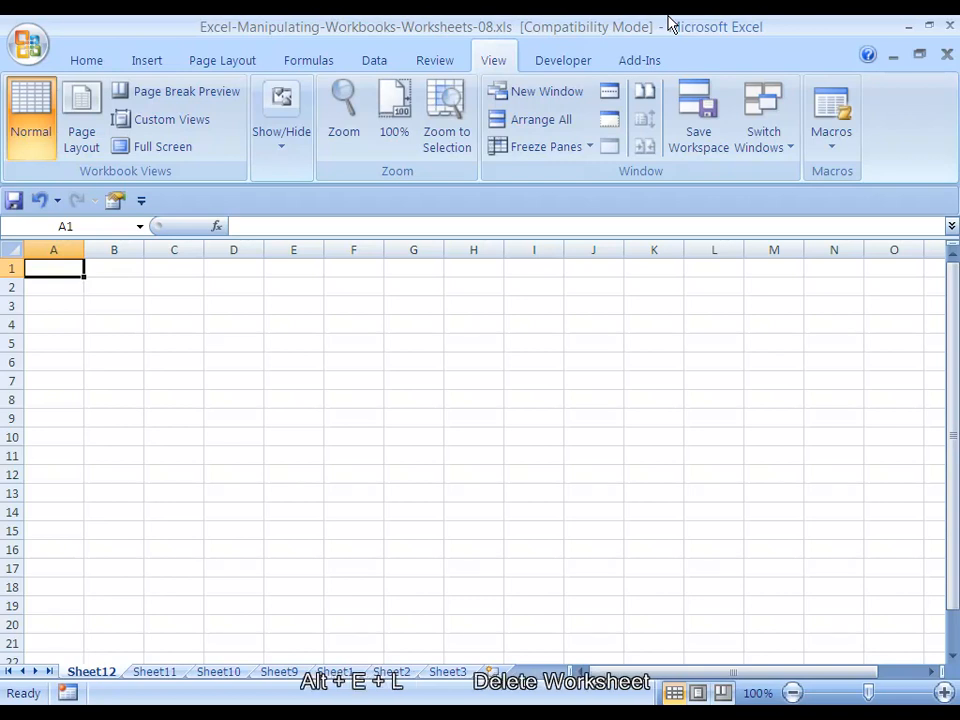
Delete the four newly inserted blank worksheets so that only Sheet1, Sheet2 and Sheet3 are left
key(alt+e)
key(l)
key(alt+e)
key(l)
key(alt+e)
key(l)
key(alt+e)
key(l)
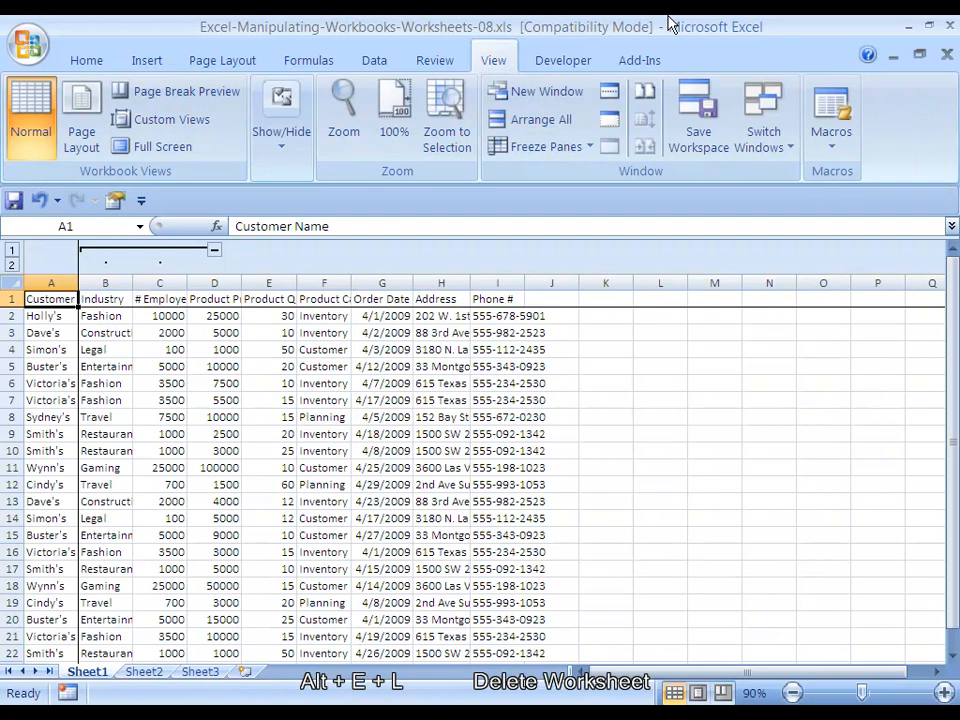
Select the whole customer table on Sheet1 and insert another four blank worksheets in front of that sheet
key(ctrl+a)
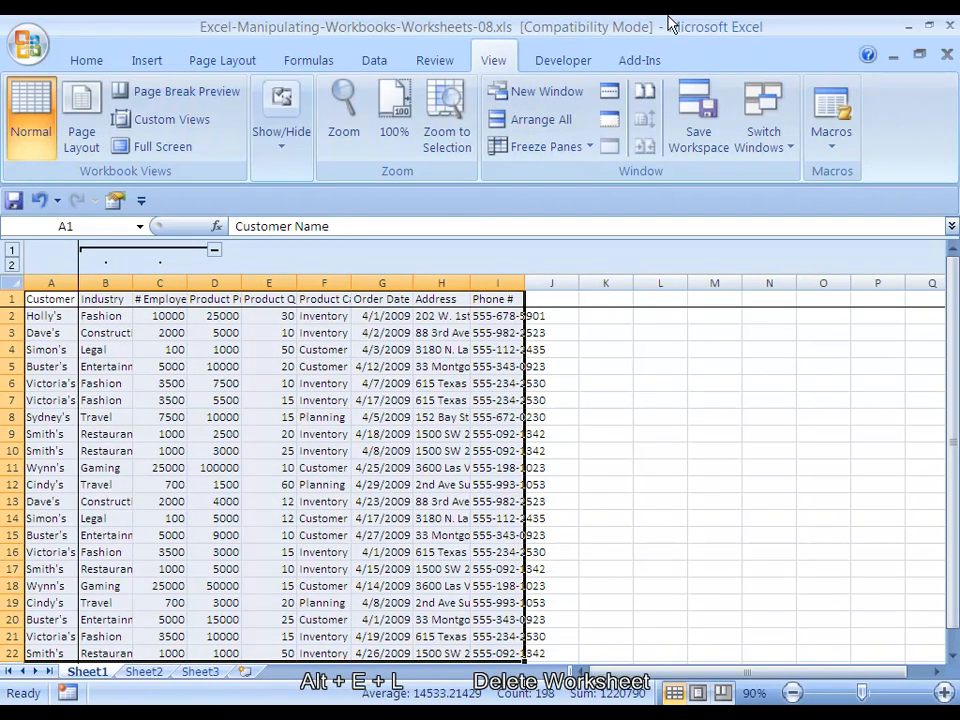
key(shift+F11)
key(shift+F11)
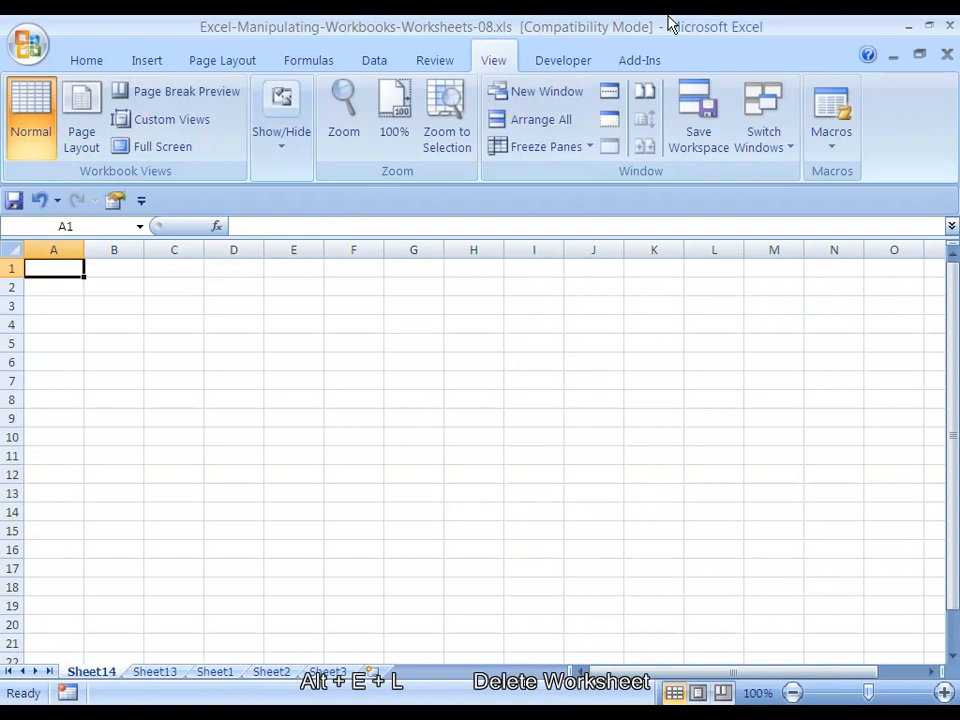
key(shift+F11)
key(shift+F11)
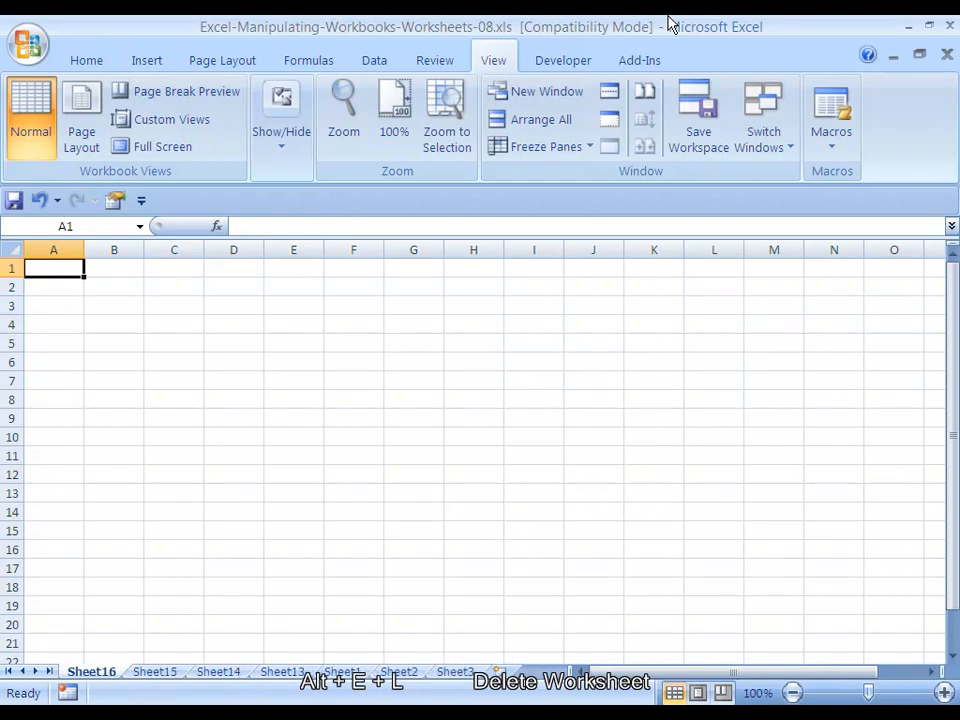
Delete the first blank worksheet, then repeat that last action to remove the other three sheets in front of Sheet1
key(alt+e)
key(l)
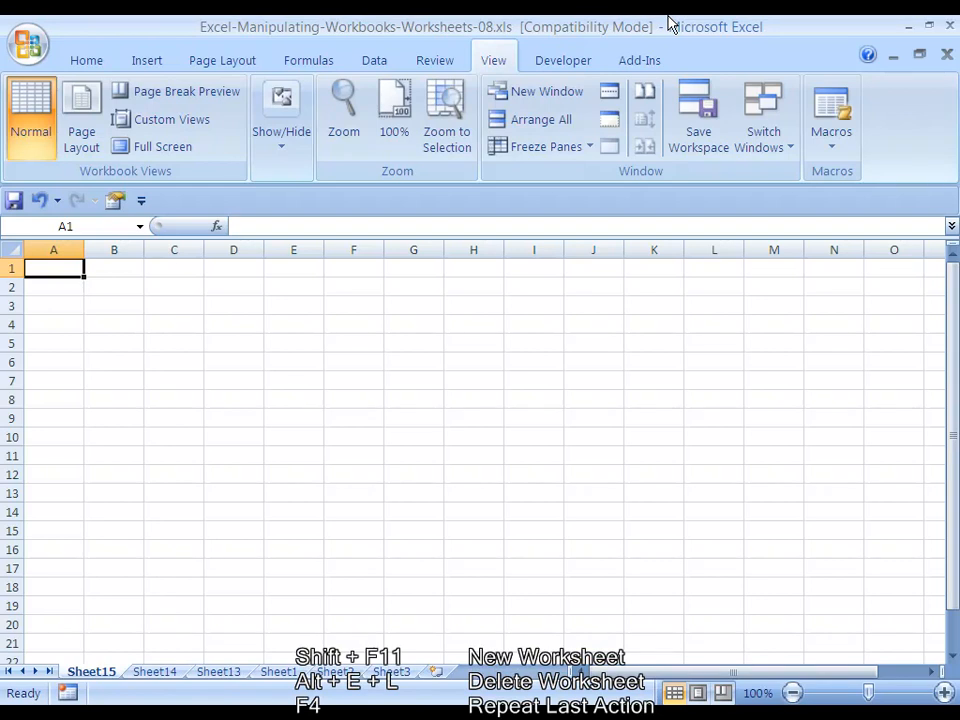
key(F4)
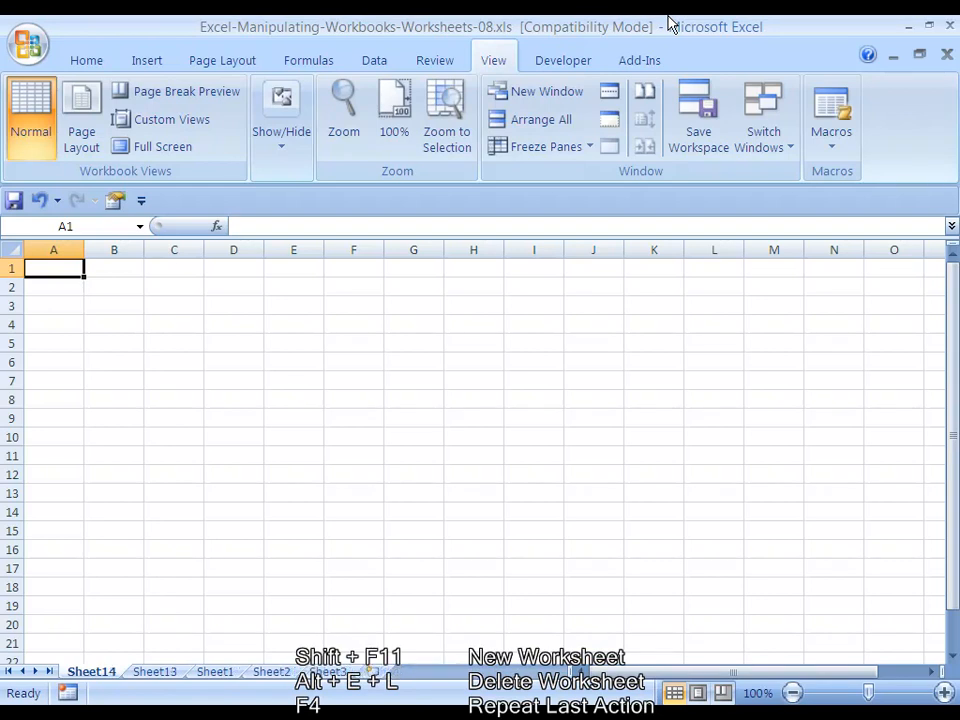
key(F4)
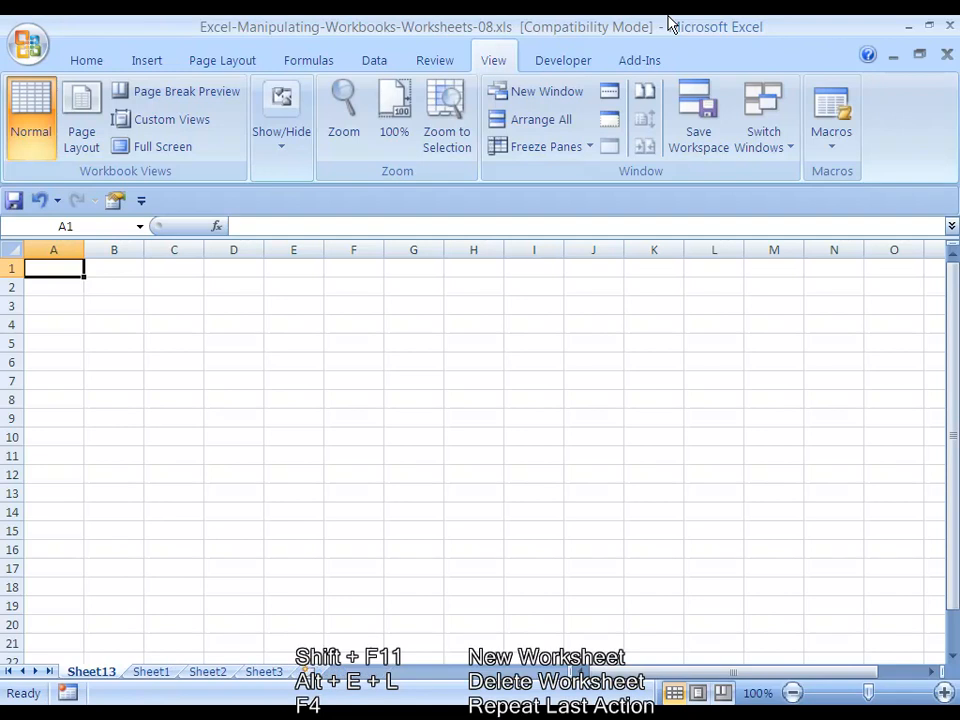
key(F4)
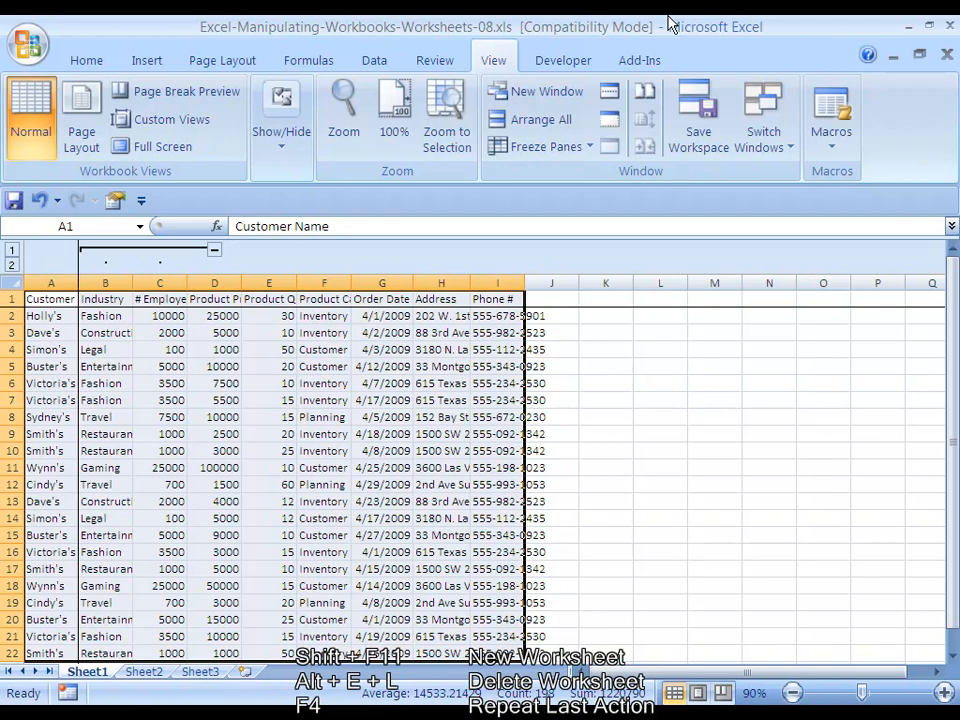
Go back and forth through Sheet1, Sheet2 and Sheet3, ending on Sheet1
key(ctrl+Page_Down)
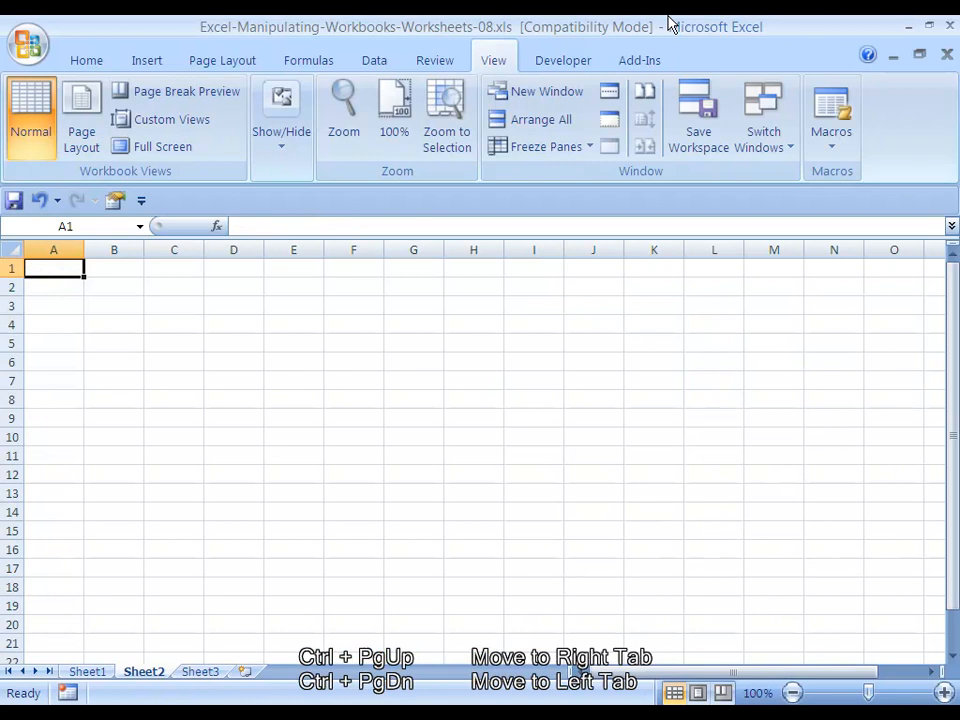
key(ctrl+Page_Down)
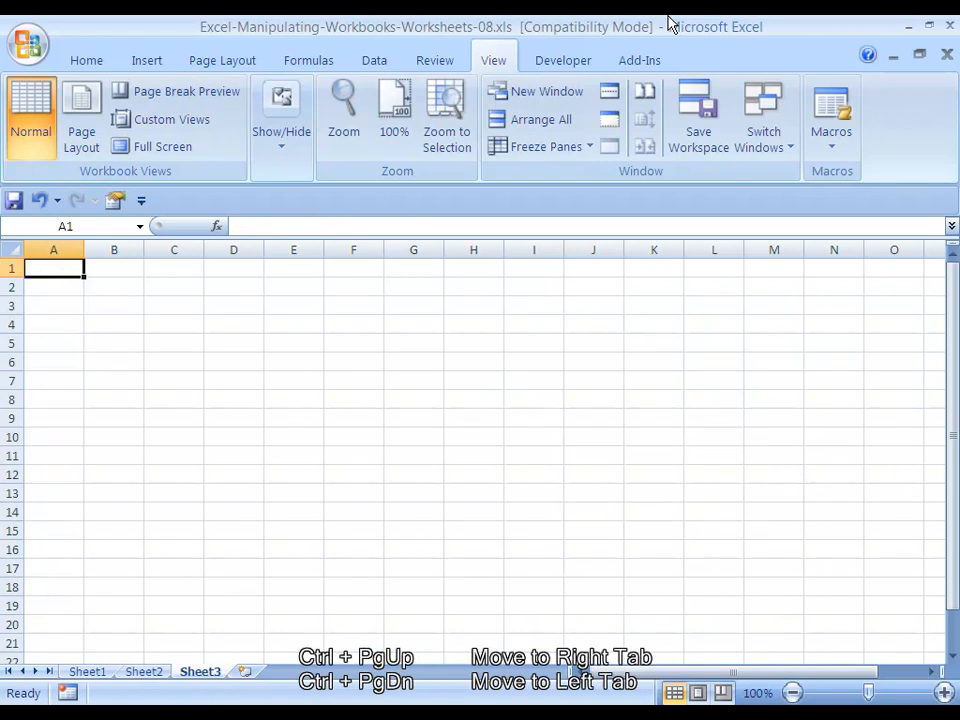
key(ctrl+Page_Up)
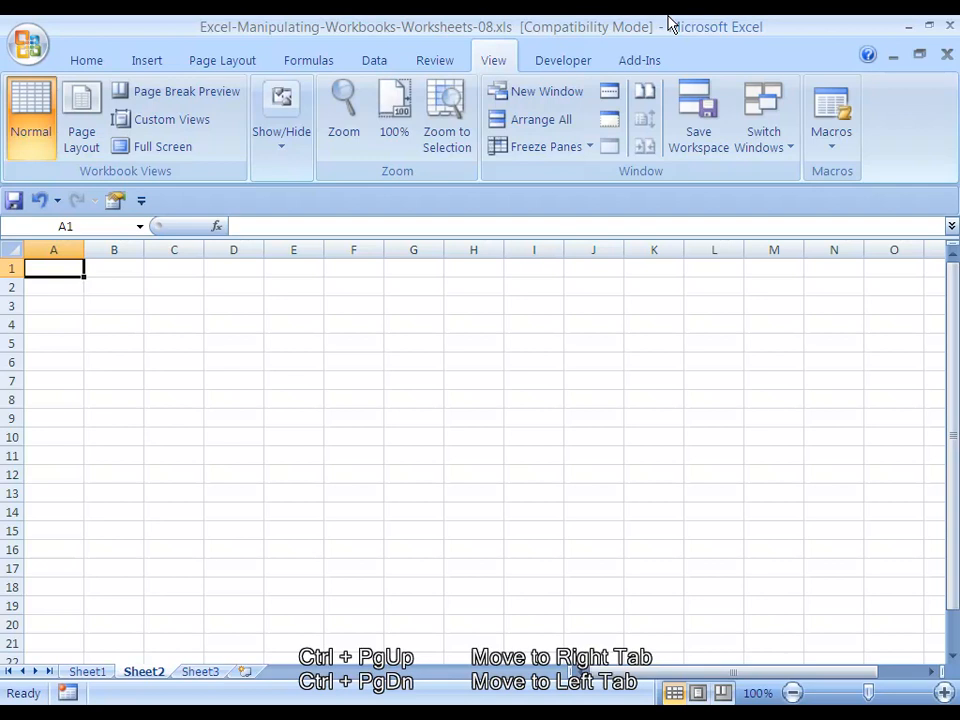
key(ctrl+Page_Up)
key(ctrl+Page_Down)
key(ctrl+Page_Down)
key(ctrl+Page_Up)
key(ctrl+Page_Up)
key(ctrl+Page_Down)
key(ctrl+Page_Down)
key(ctrl+Page_Up)
key(ctrl+Page_Up)
key(ctrl+Page_Down)
key(ctrl+Page_Up)
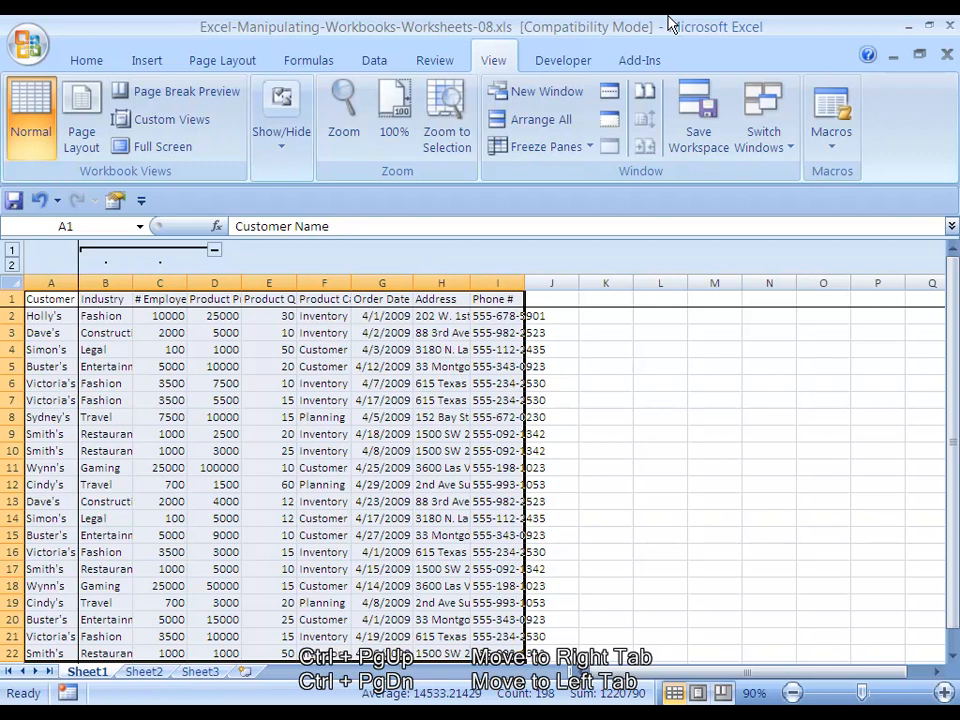
Switch to Excel-Valuation-Template.xls and look through its worksheets from Public Comps to WACC and back
key(ctrl+Tab)
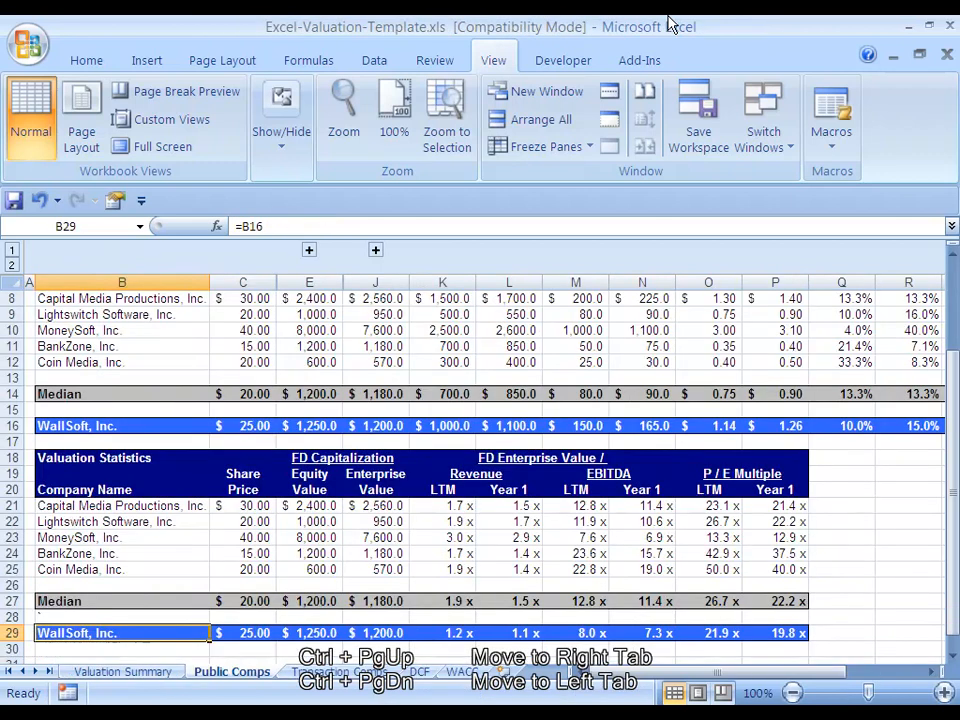
key(ctrl+Page_Down)
key(ctrl+Page_Down)
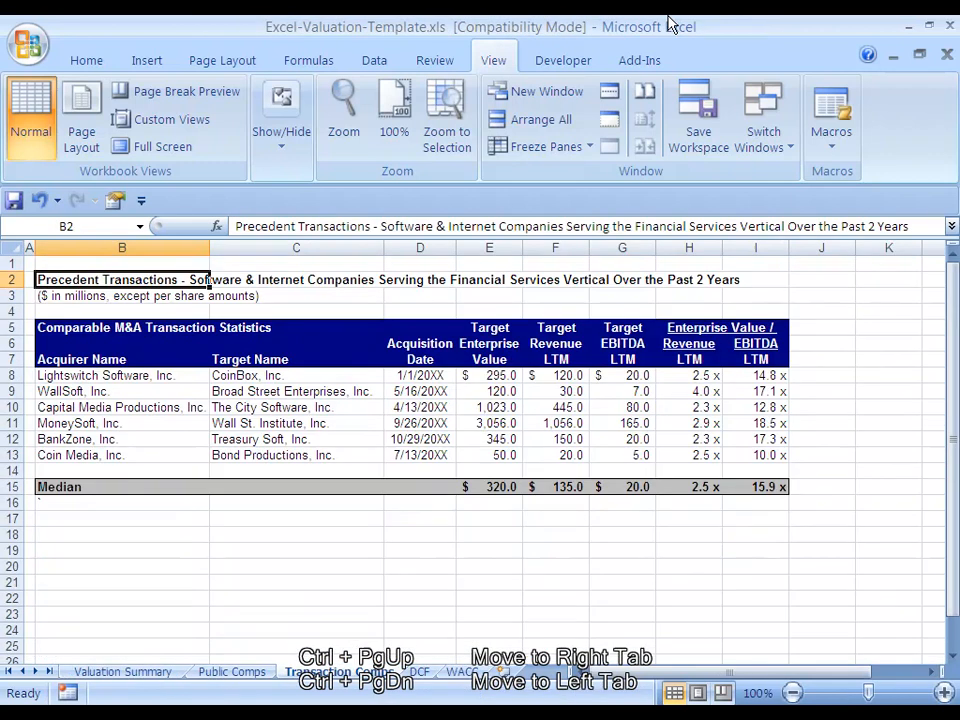
key(ctrl+Page_Down)
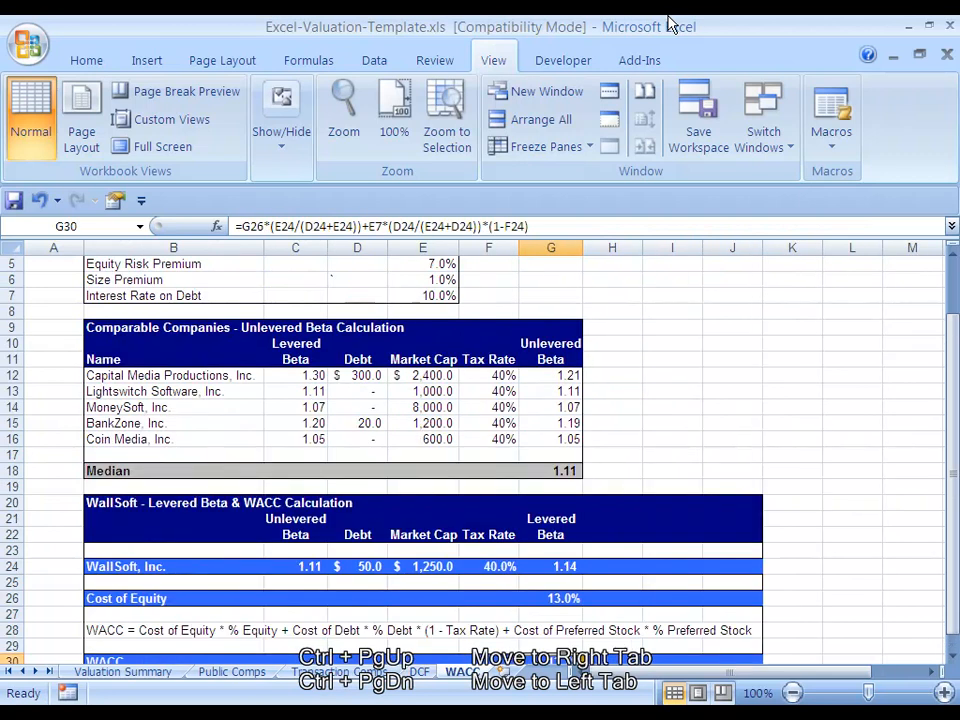
key(ctrl+Page_Up)
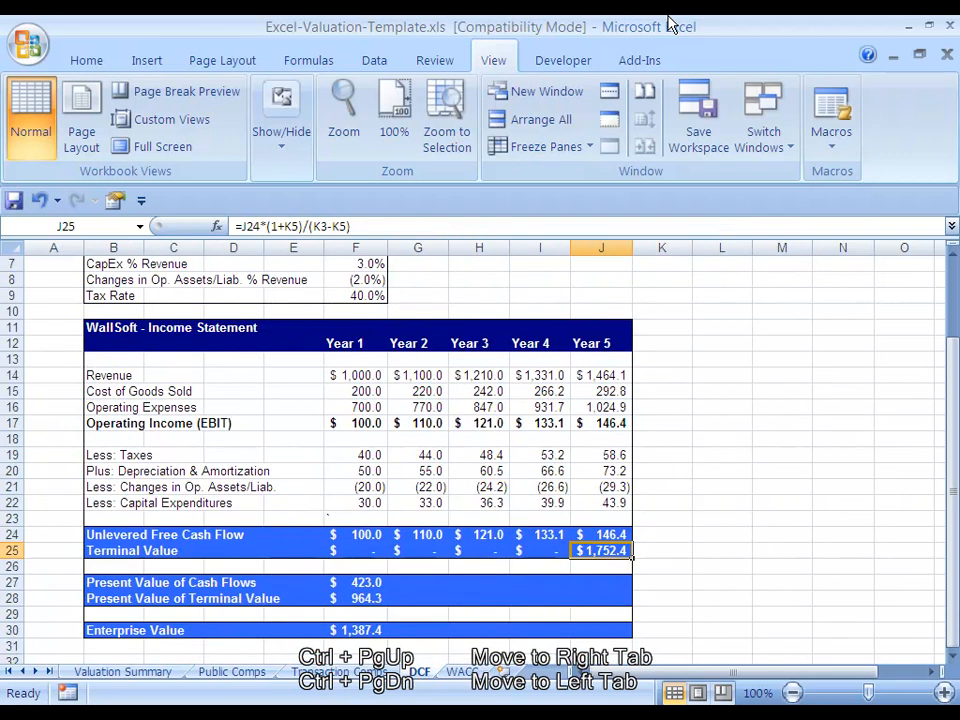
key(ctrl+Page_Up)
key(ctrl+Page_Down)
key(ctrl+Page_Down)
key(ctrl+Page_Up)
key(ctrl+Page_Up)
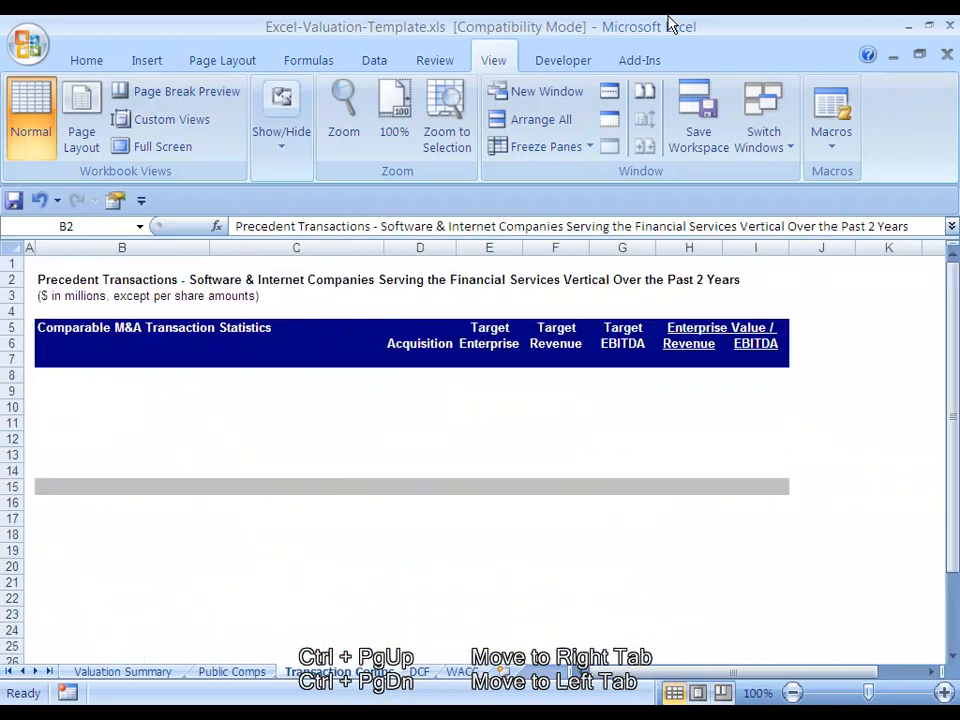
key(ctrl+Page_Up)
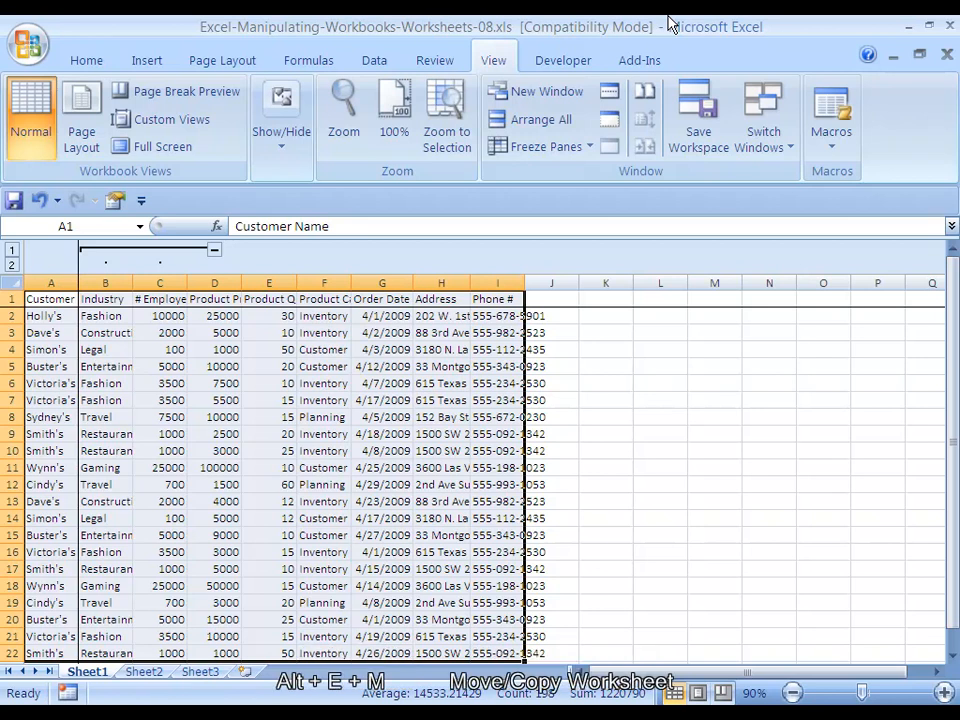
key(alt+e)
key(m)
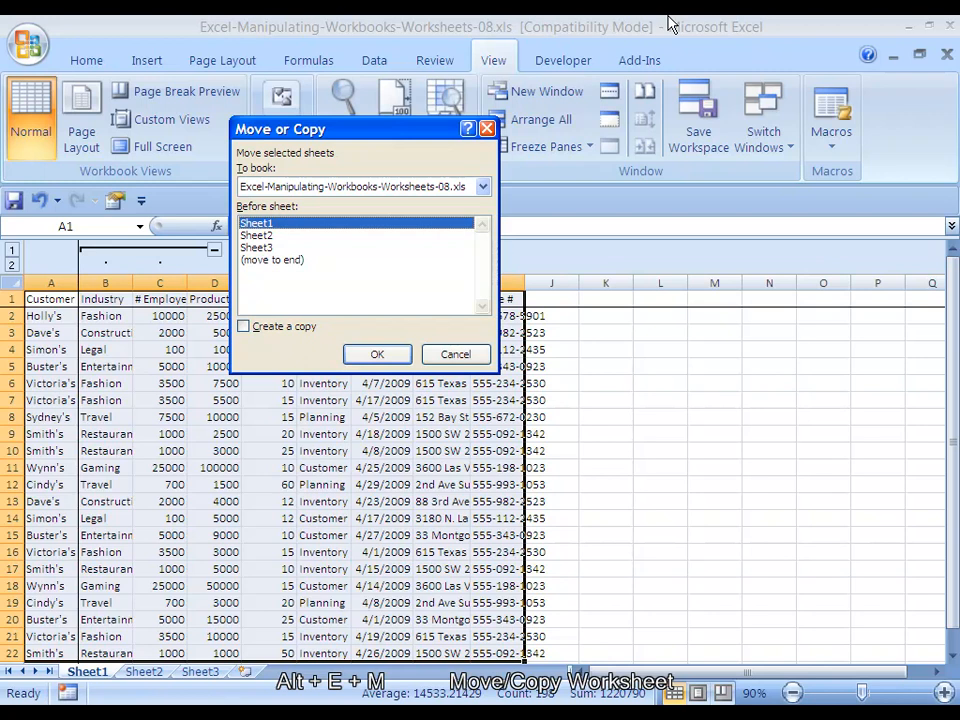
key(alt+t)
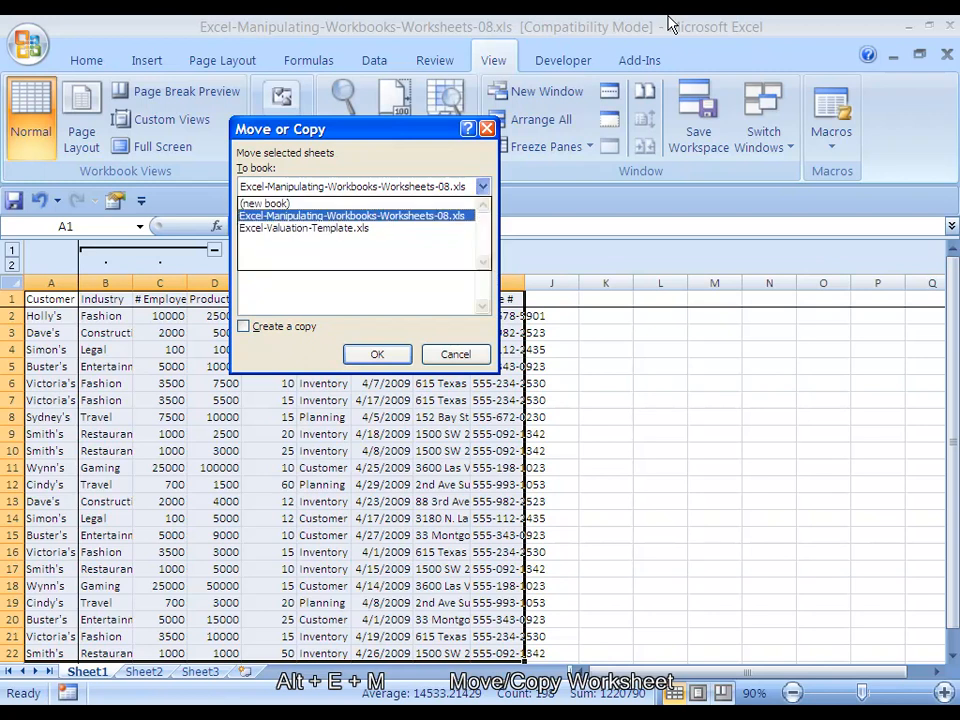
key(Down)
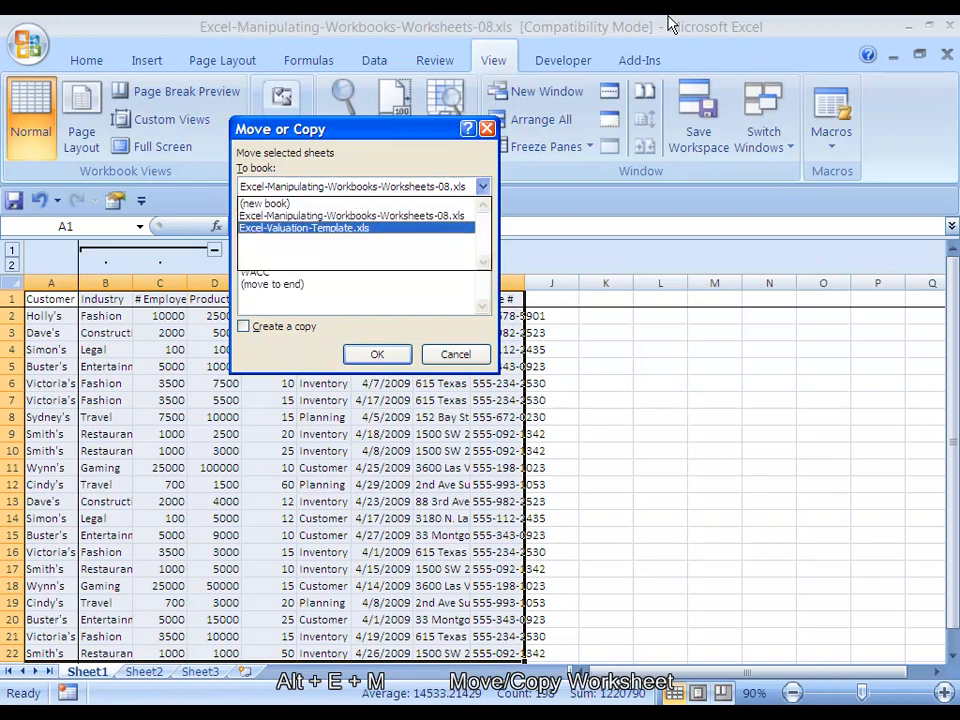
key(Up)
key(Down)
key(Return)
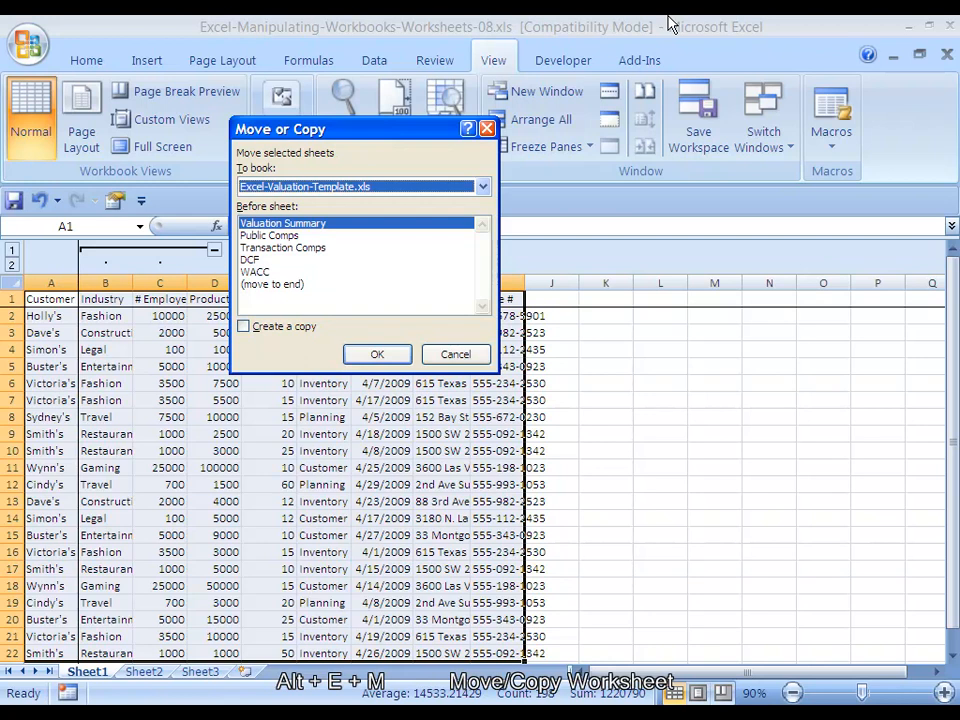
key(alt+Down)
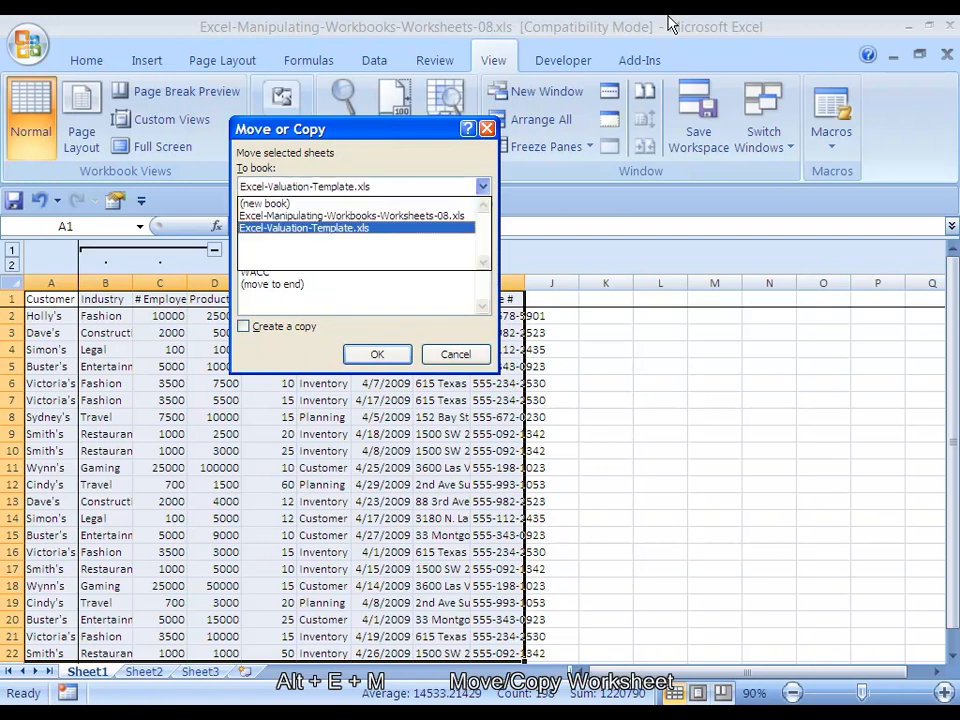
key(Up)
key(Return)
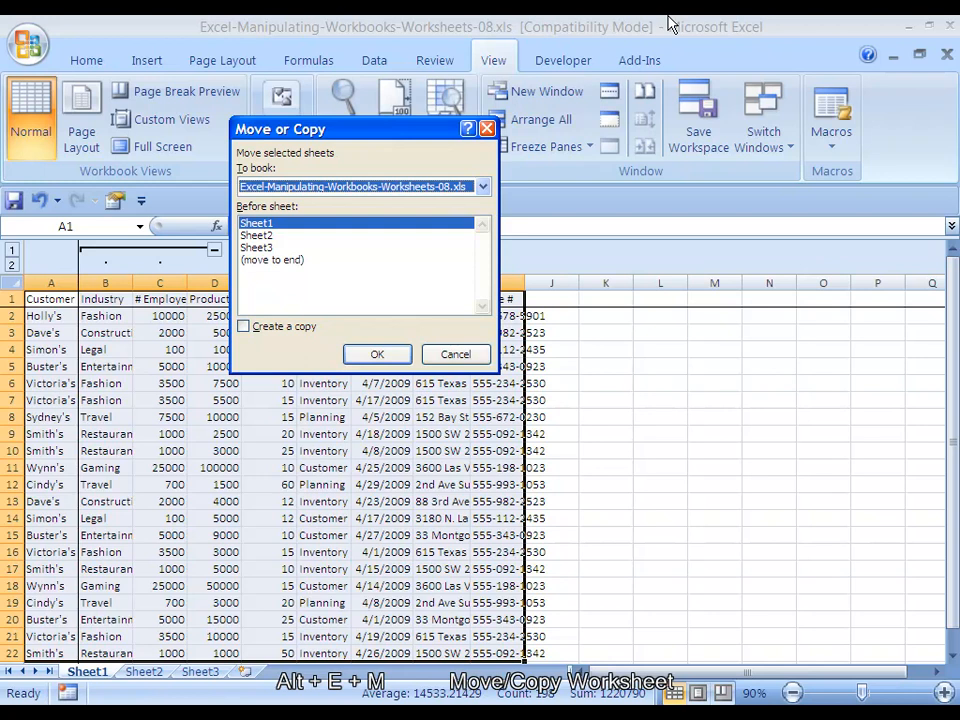
key(Escape)
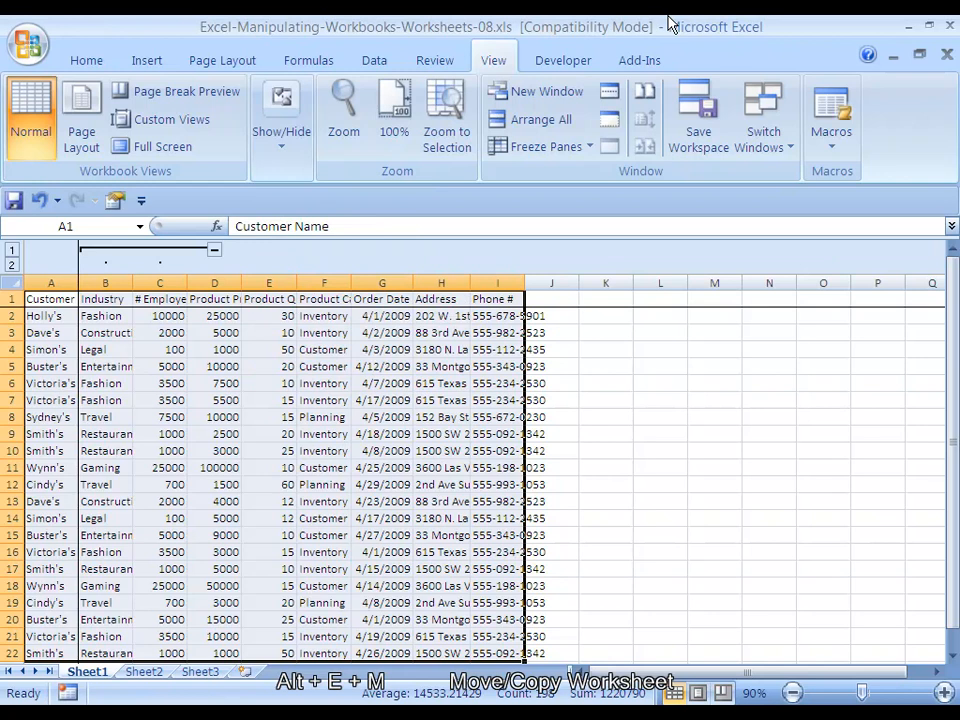
Create a copy of Sheet1 at the end of the same workbook
key(alt+e)
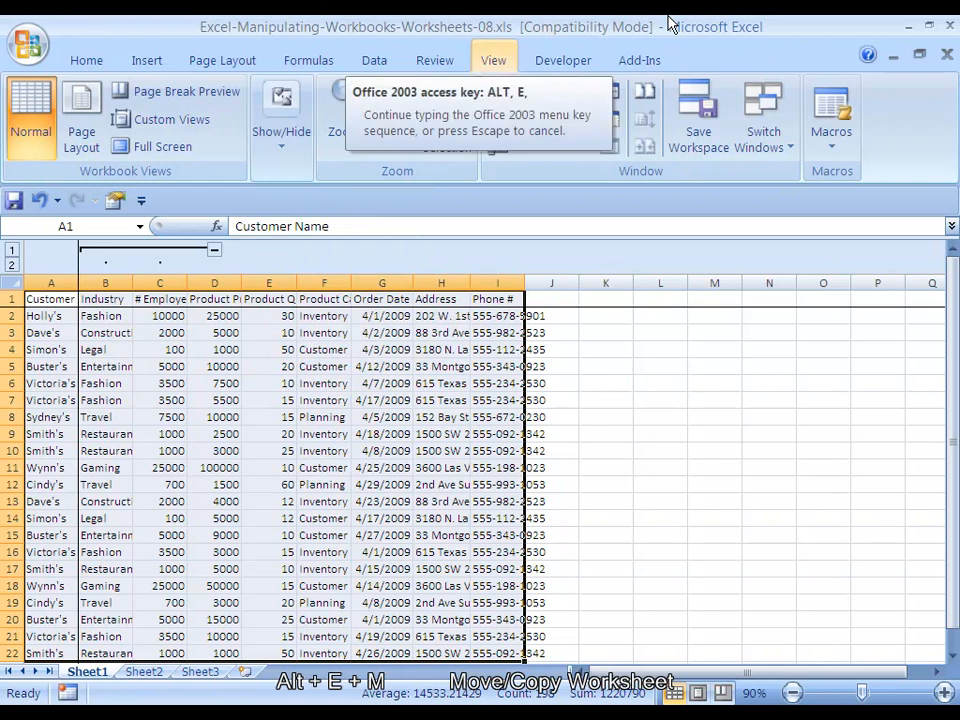
key(m)
key(alt+c)
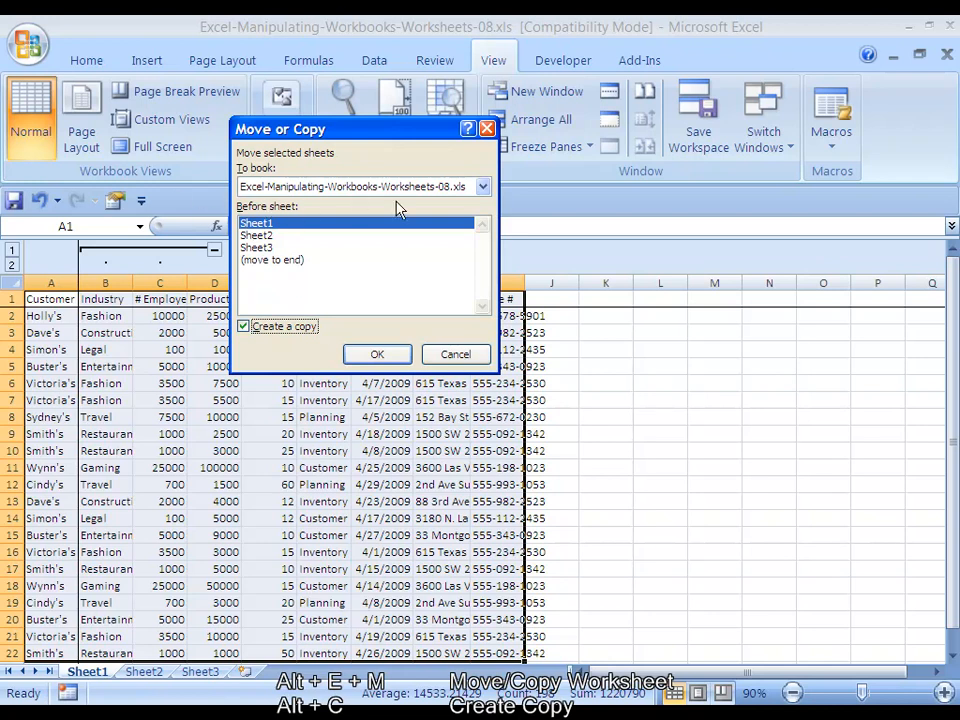
key(alt+b)
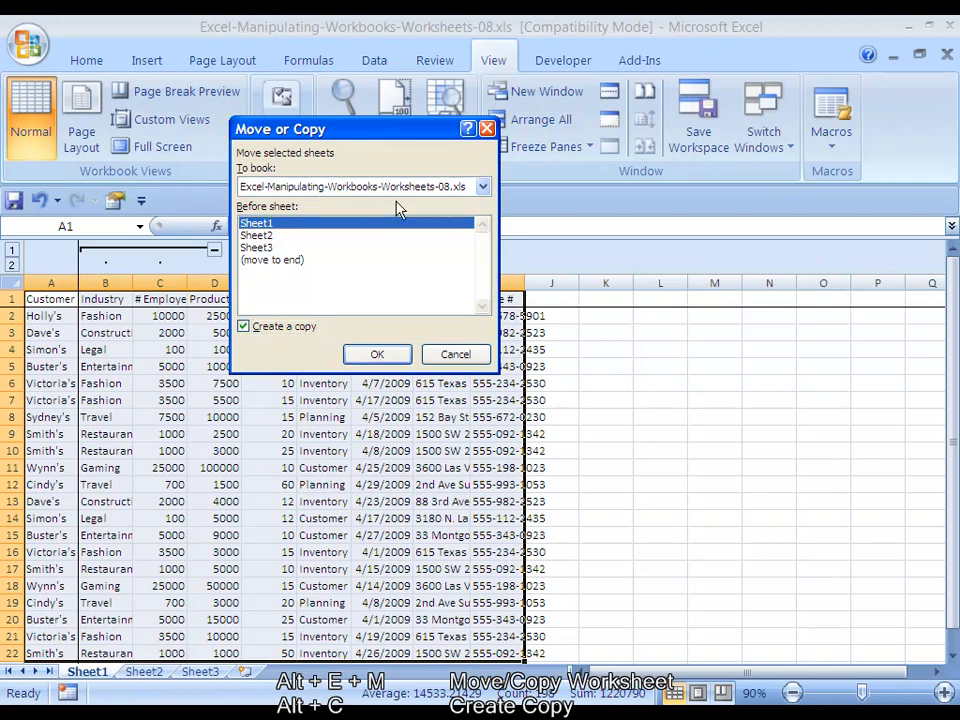
key(Down)
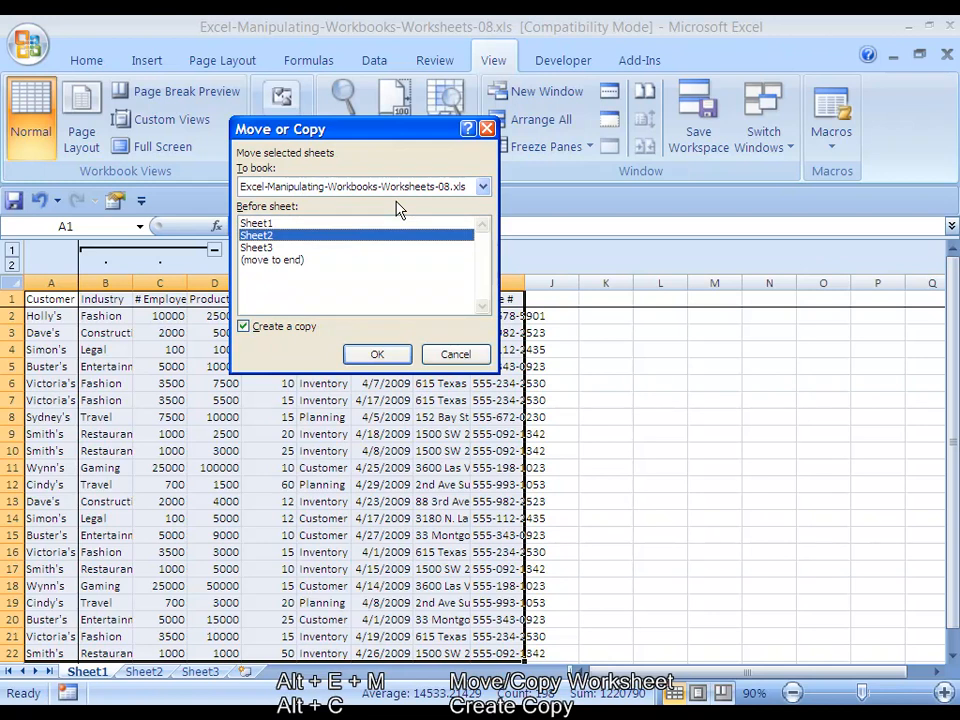
key(Down)
key(Down)
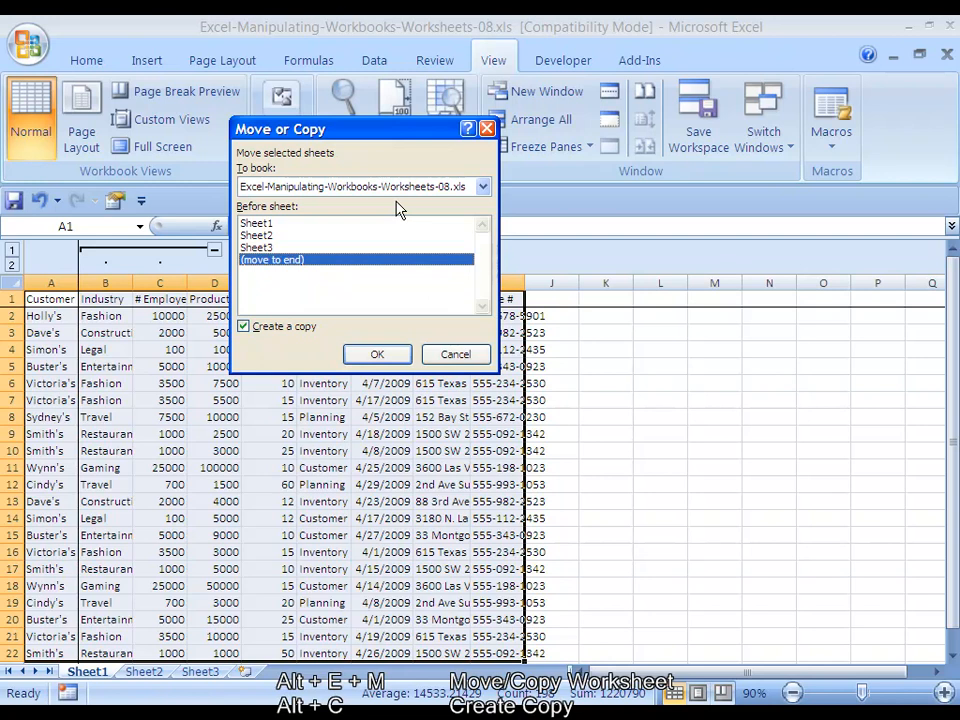
key(Return)
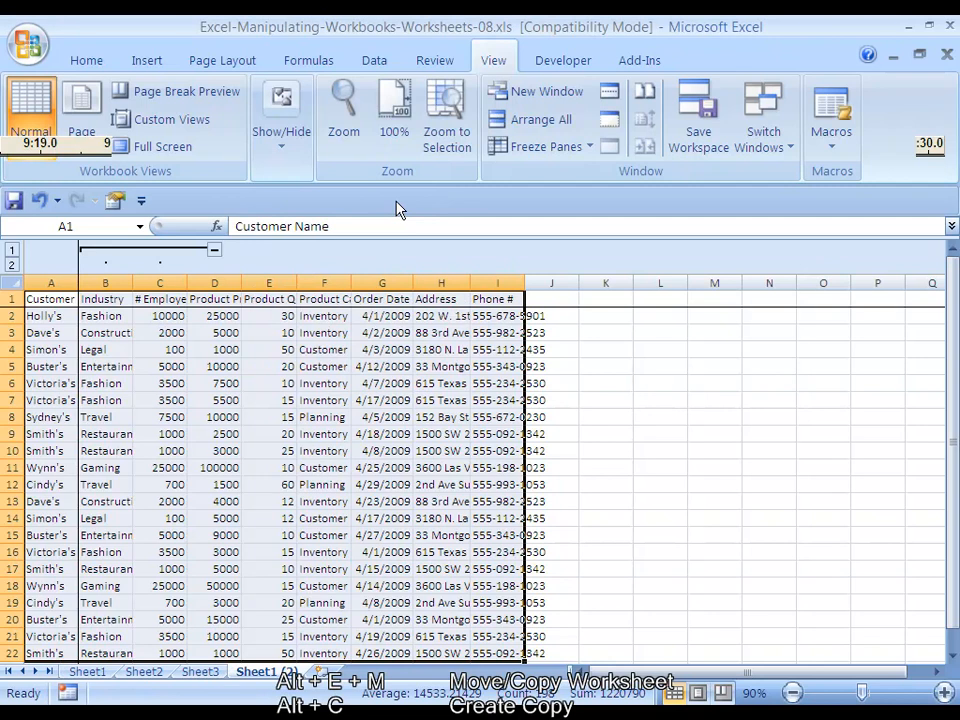
Go back through the worksheets to Sheet1 and return to its copy, Sheet1 (2), to compare them
key(ctrl+Page_Up)
key(ctrl+Page_Up)
key(ctrl+Page_Up)
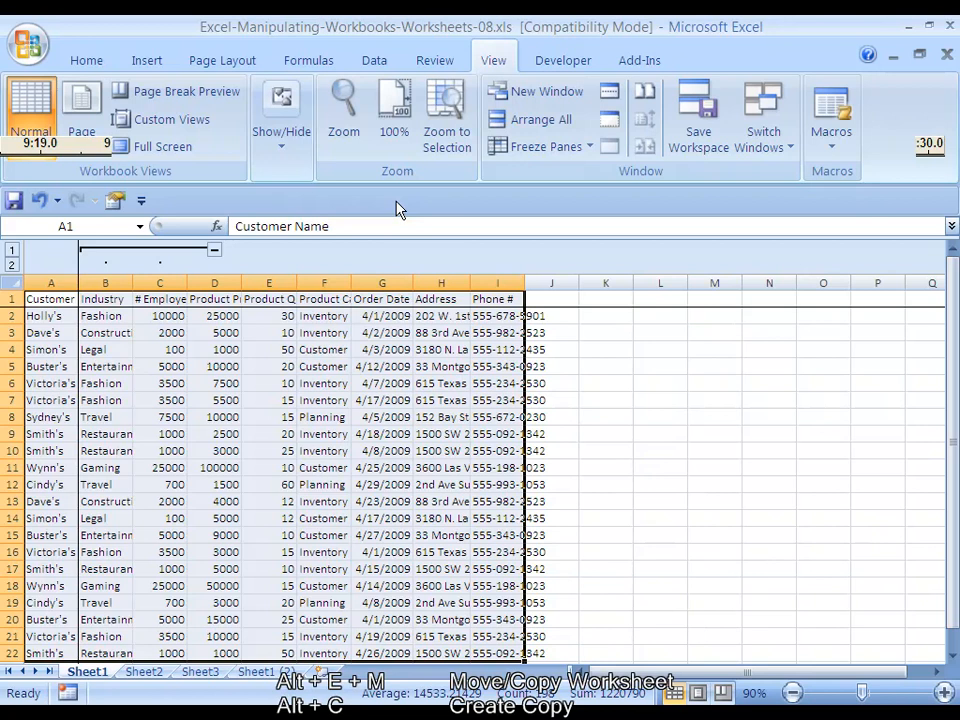
key(ctrl+Page_Down)
key(ctrl+Page_Down)
key(ctrl+Page_Down)
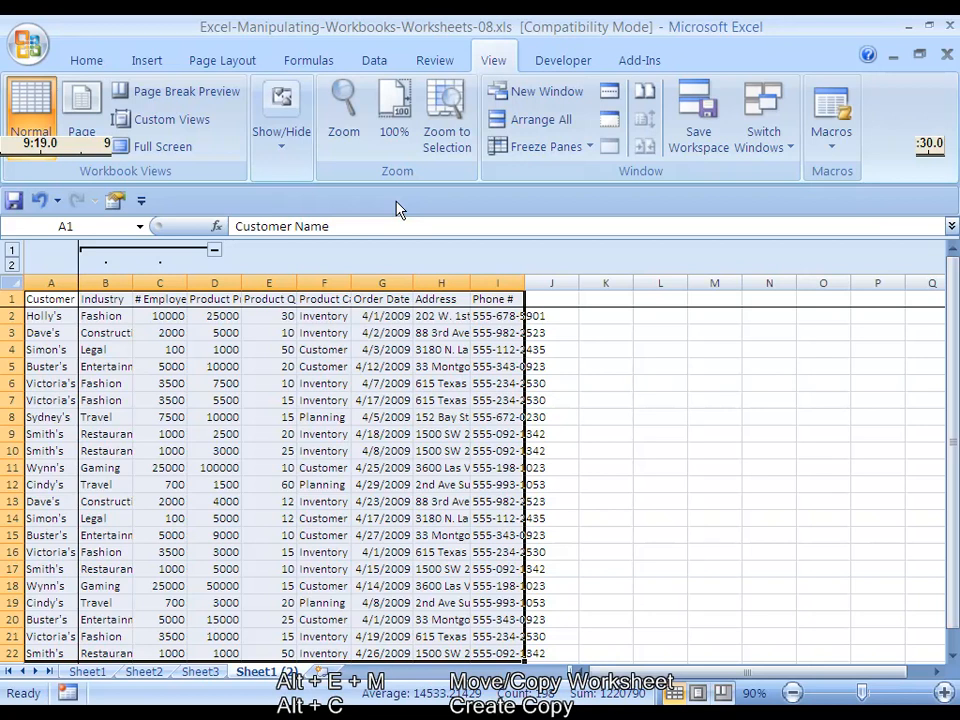
Move Sheet1 (2) in front of Sheet2 within the same workbook
key(alt+e)
key(m)
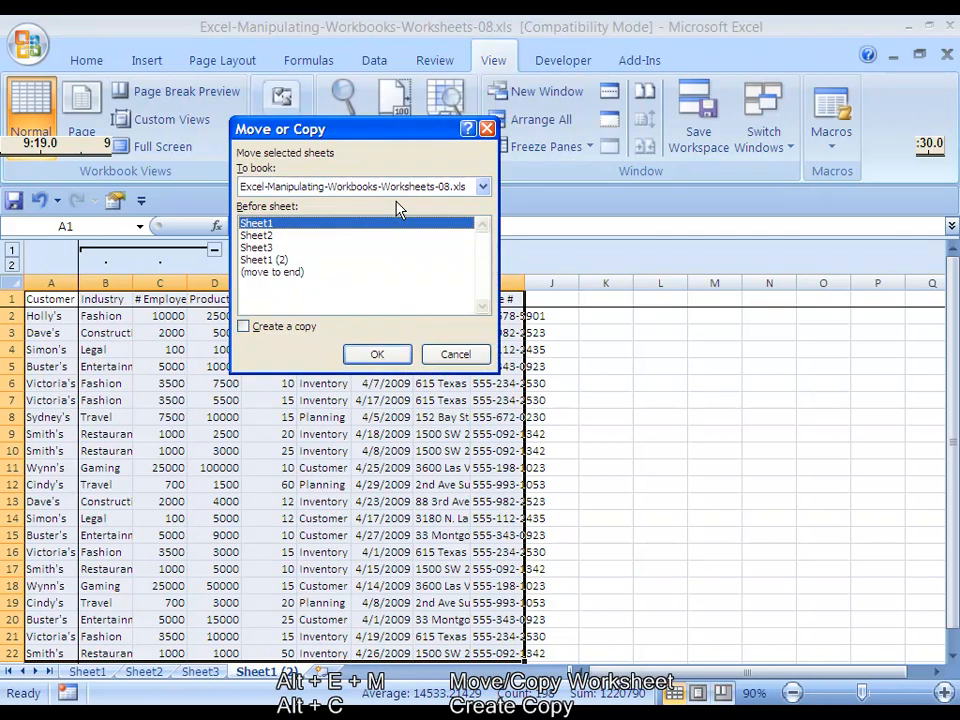
key(Down)
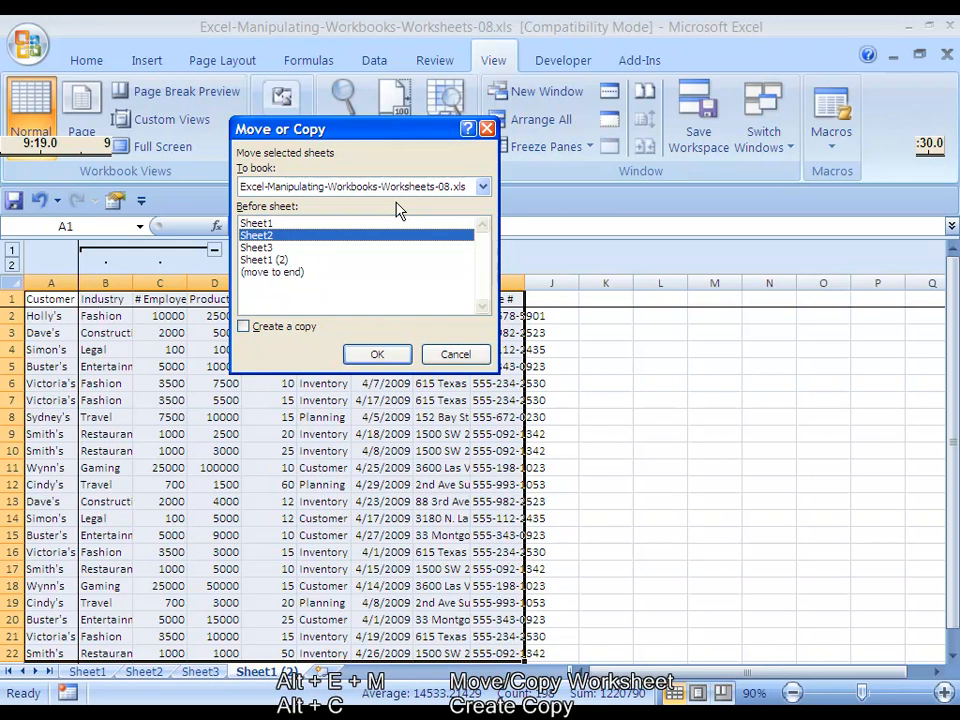
key(Return)
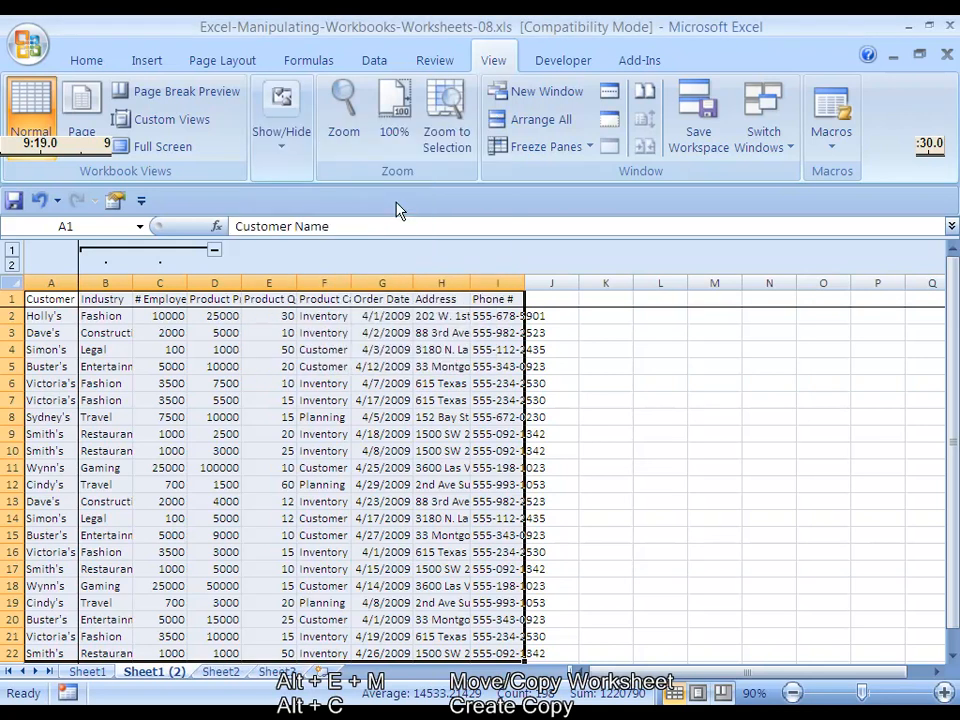
Try grouping neighbouring worksheets, extending the selection from Sheet2 to Sheet3 and back towards Sheet1
key(ctrl+Page_Down)
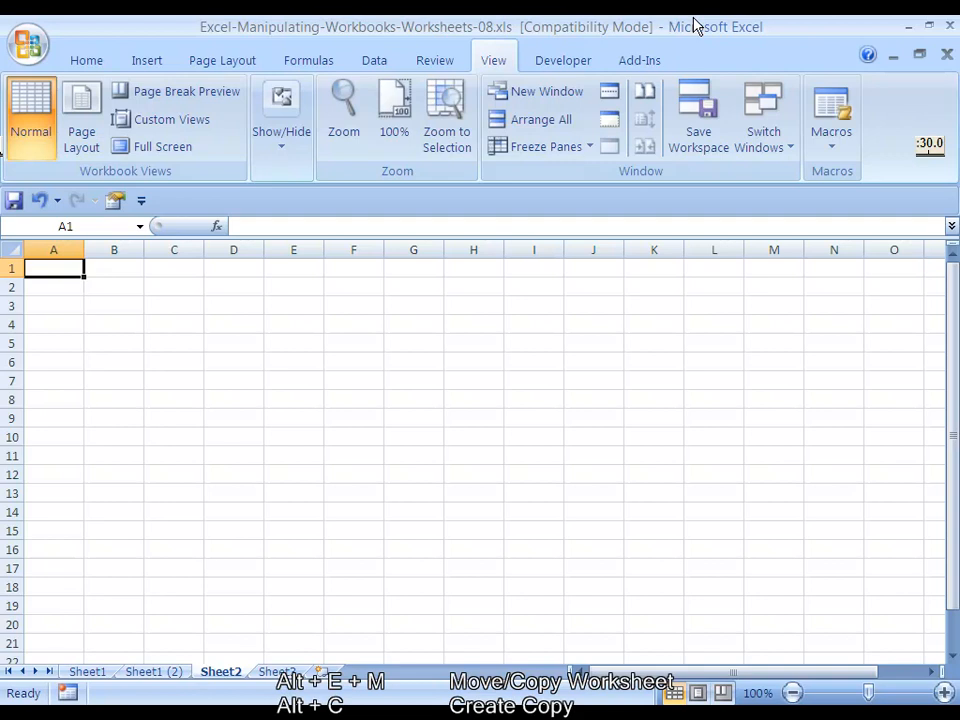
key(ctrl+shift+Page_Down)
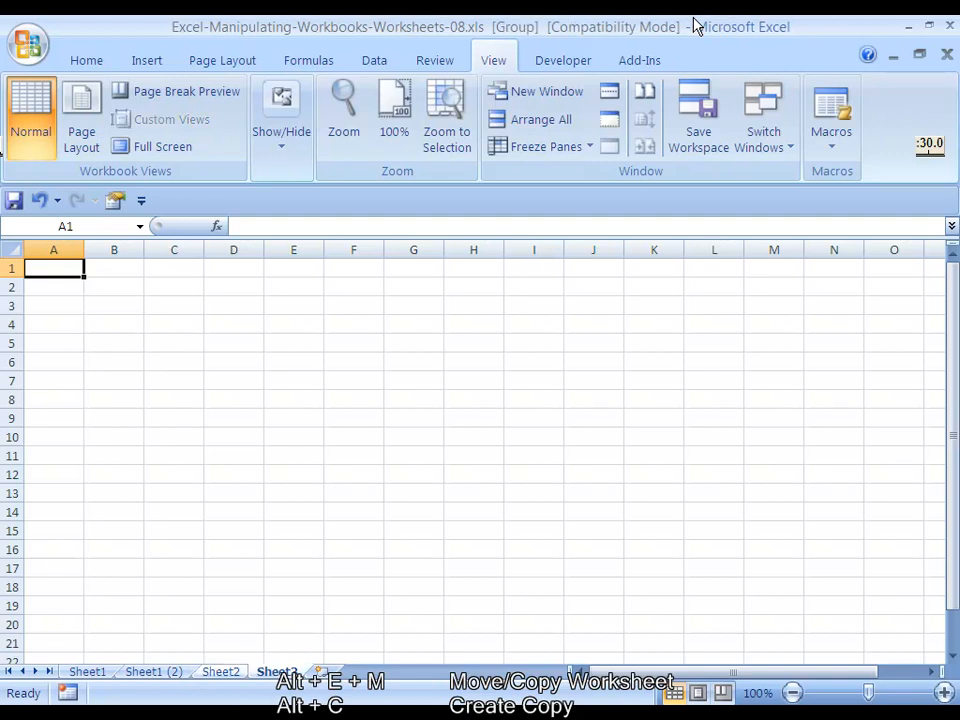
key(ctrl+shift+Page_Up)
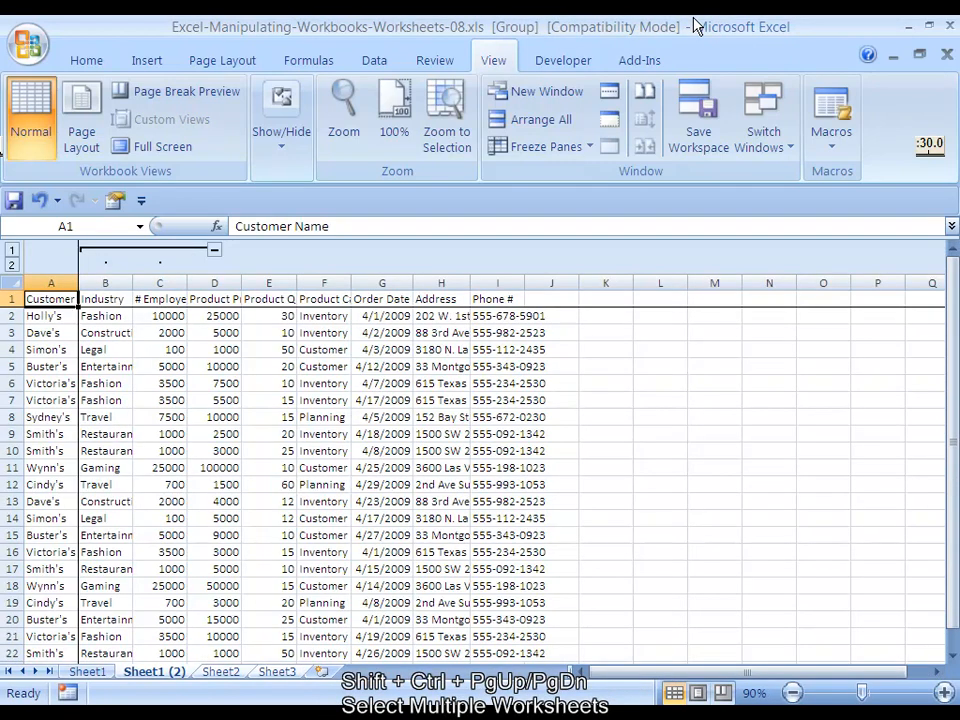
key(ctrl+shift+Page_Up)
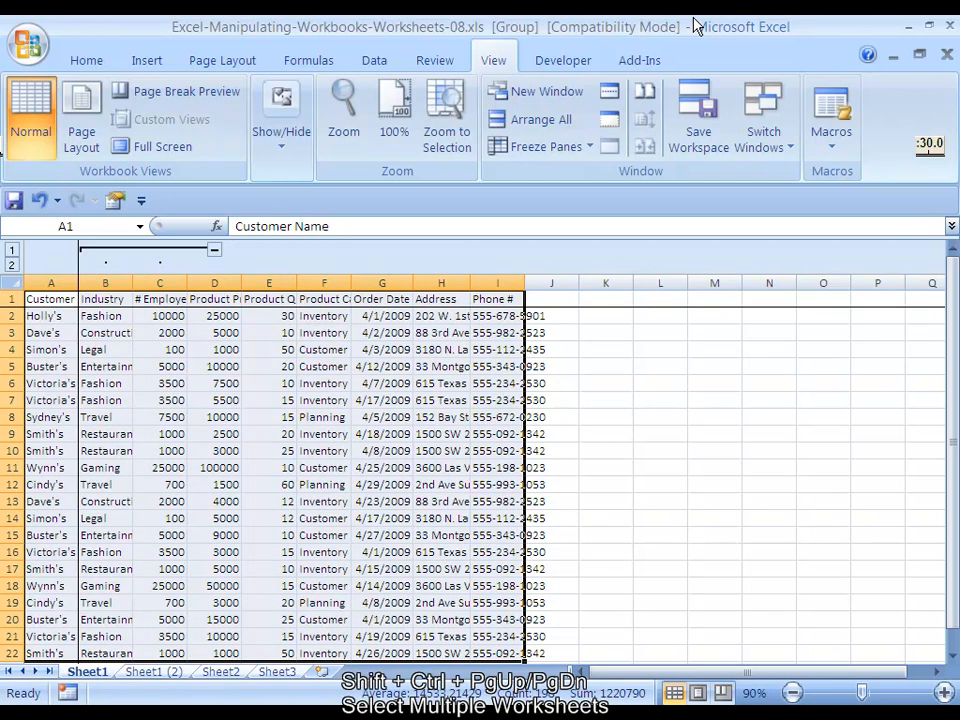
Group Sheet1 (2) with Sheet2 and move both worksheets to the end of the workbook
key(ctrl+Page_Down)
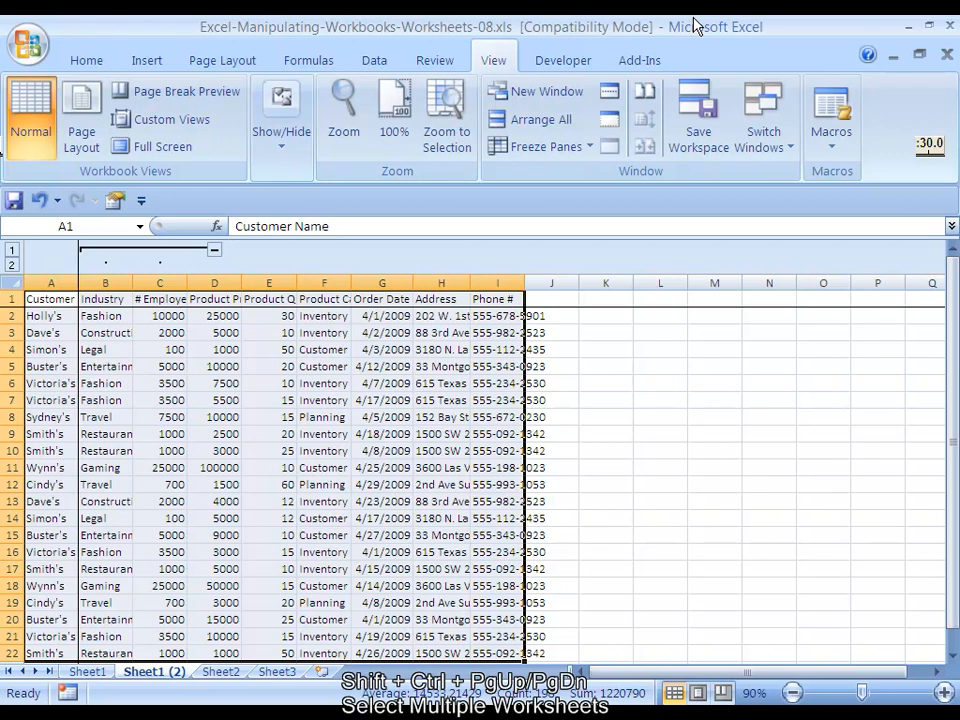
key(ctrl+shift+Page_Down)
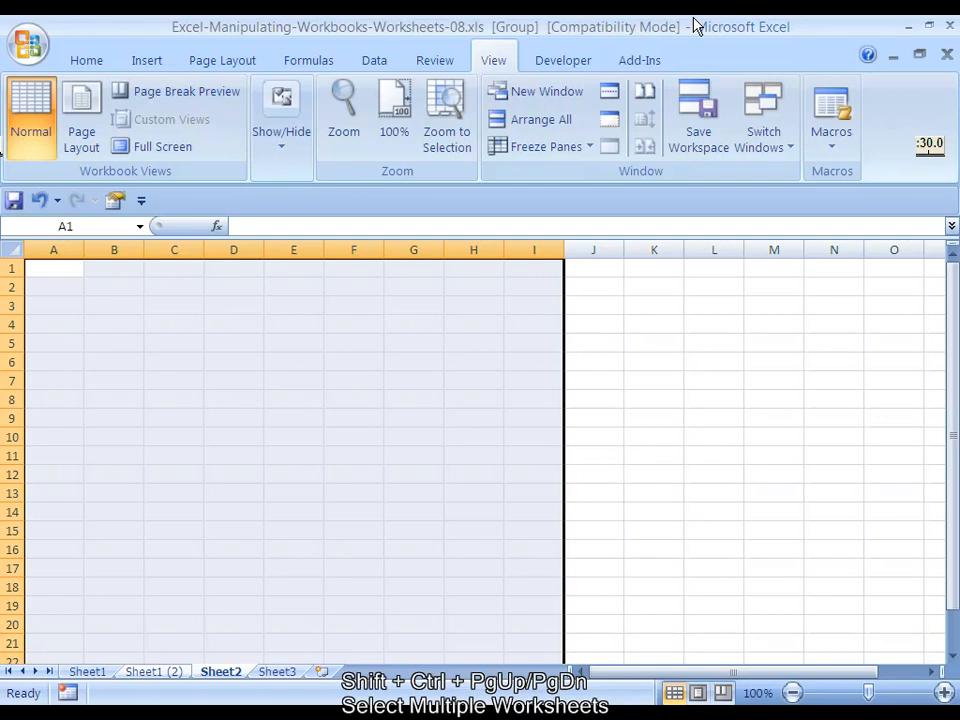
key(alt+e)
key(m)
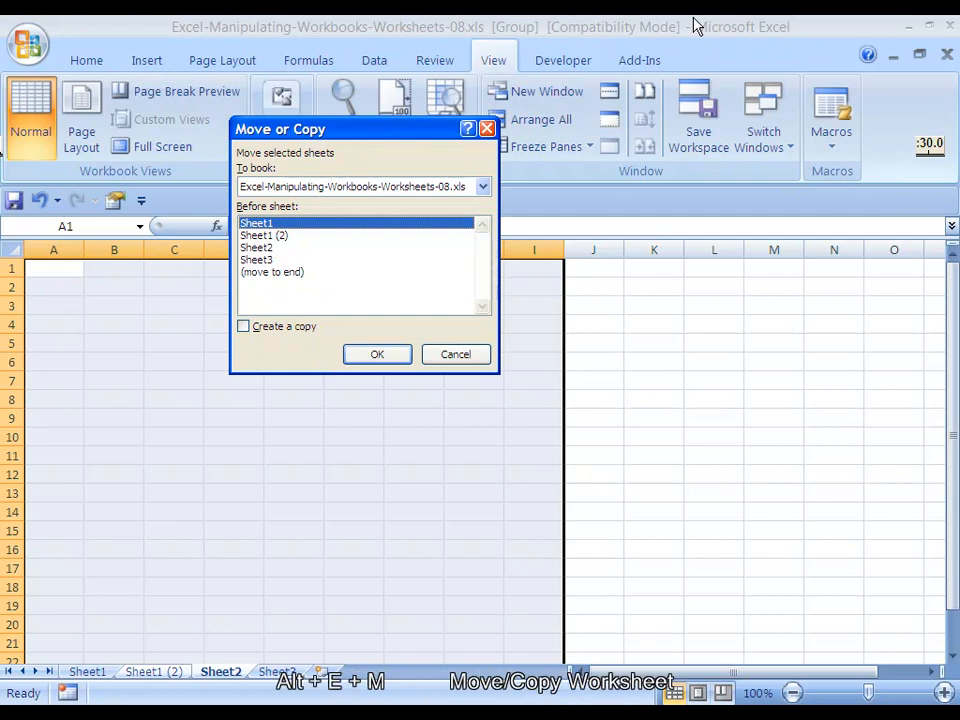
key(Down)
key(Down)
key(Down)
key(Down)
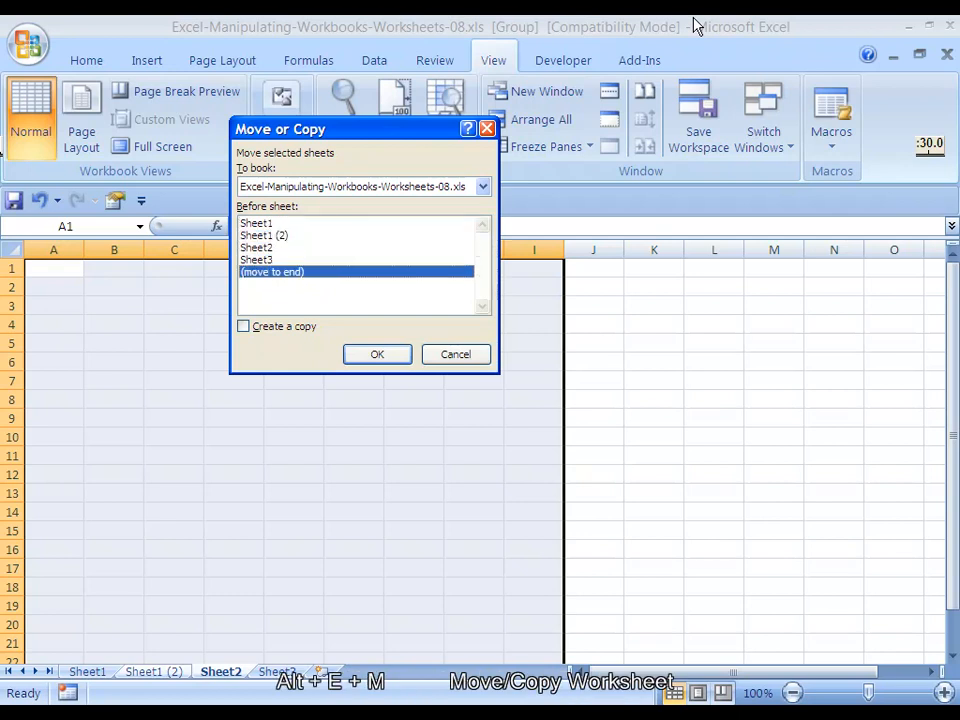
key(Return)
Ungroup the moved sheets and delete the Sheet1 (2) worksheet
key(ctrl+Page_Up)
key(ctrl+Page_Down)
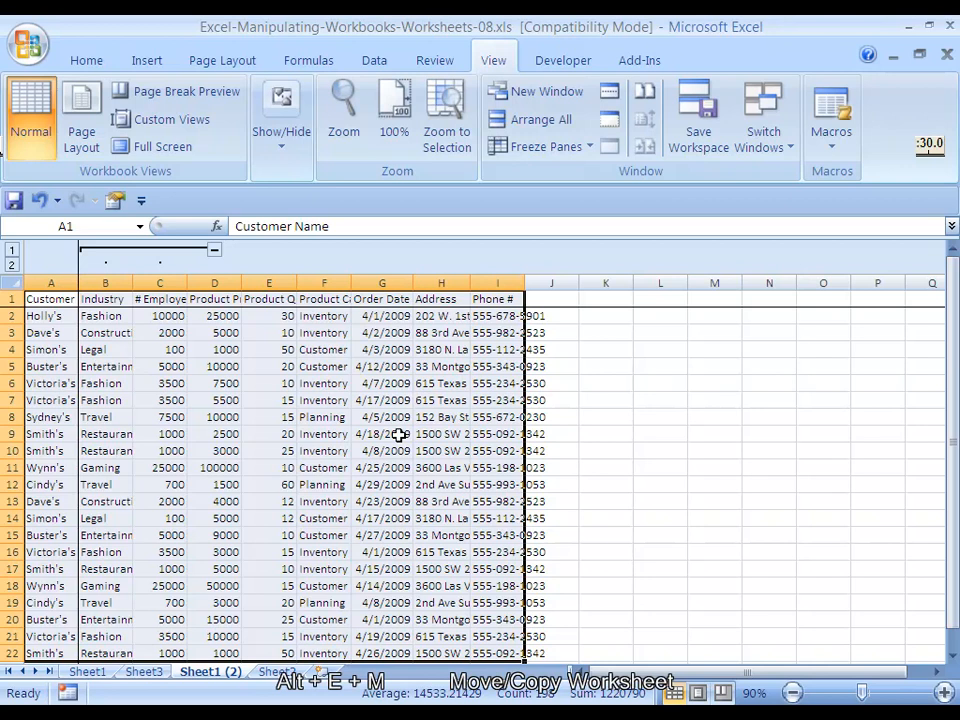
key(alt)
key(e)
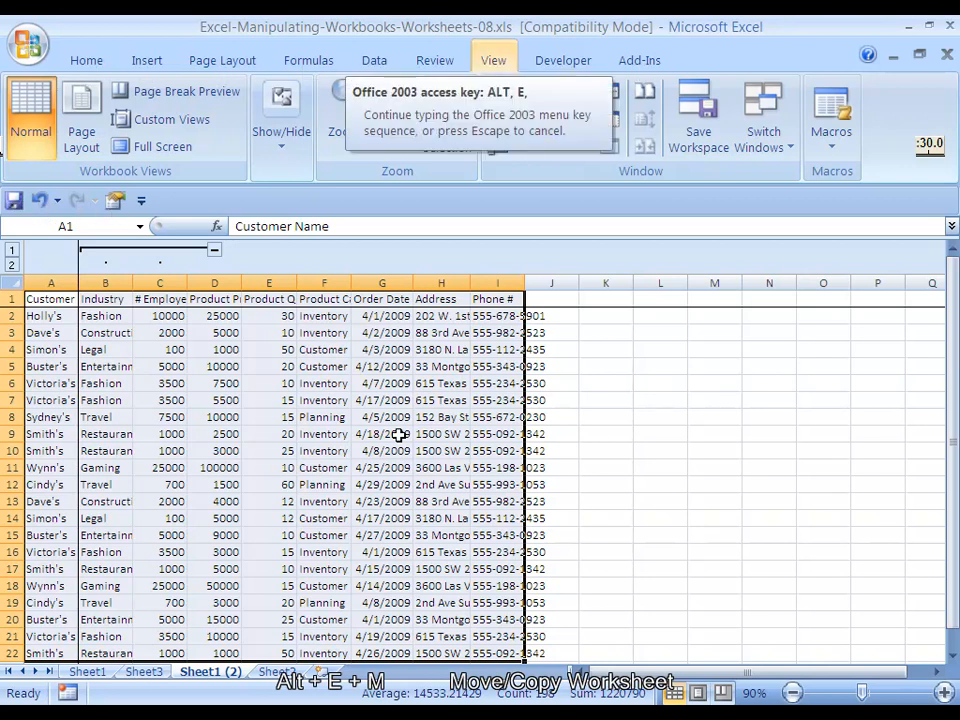
key(l)
key(Return)
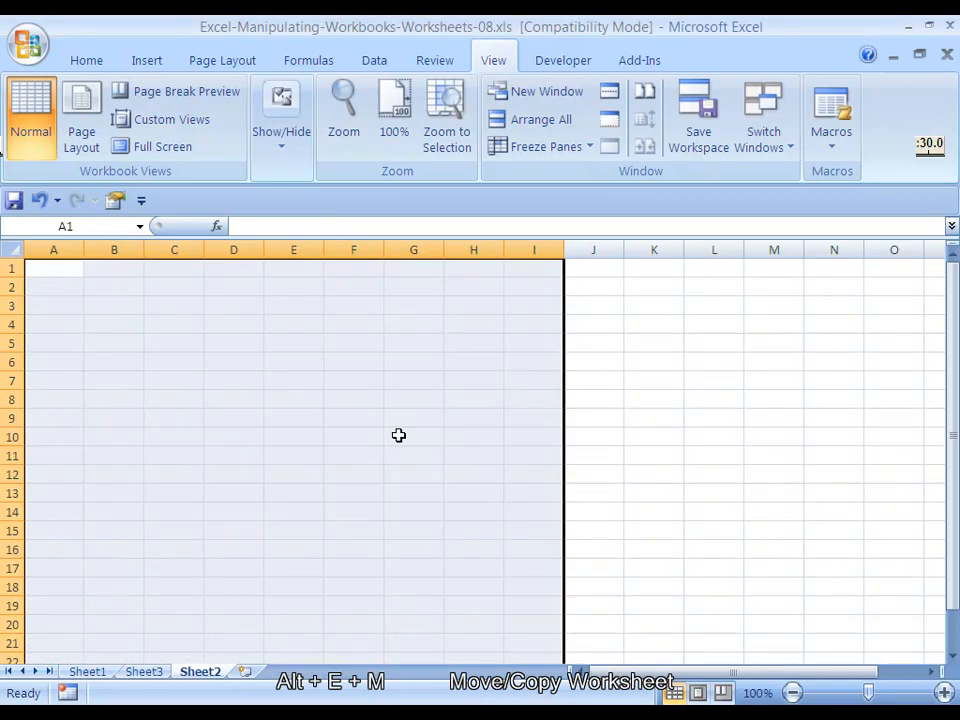
Move Sheet2 in front of Sheet3 to restore the original sheet order
key(alt)
key(e)
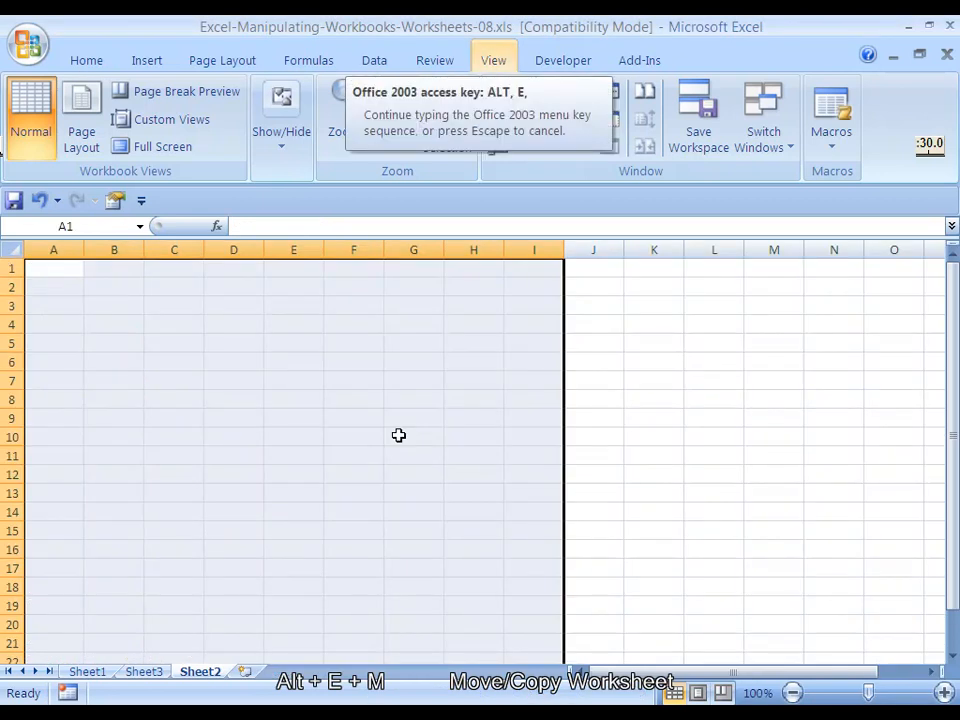
key(m)
key(Down)
key(Return)
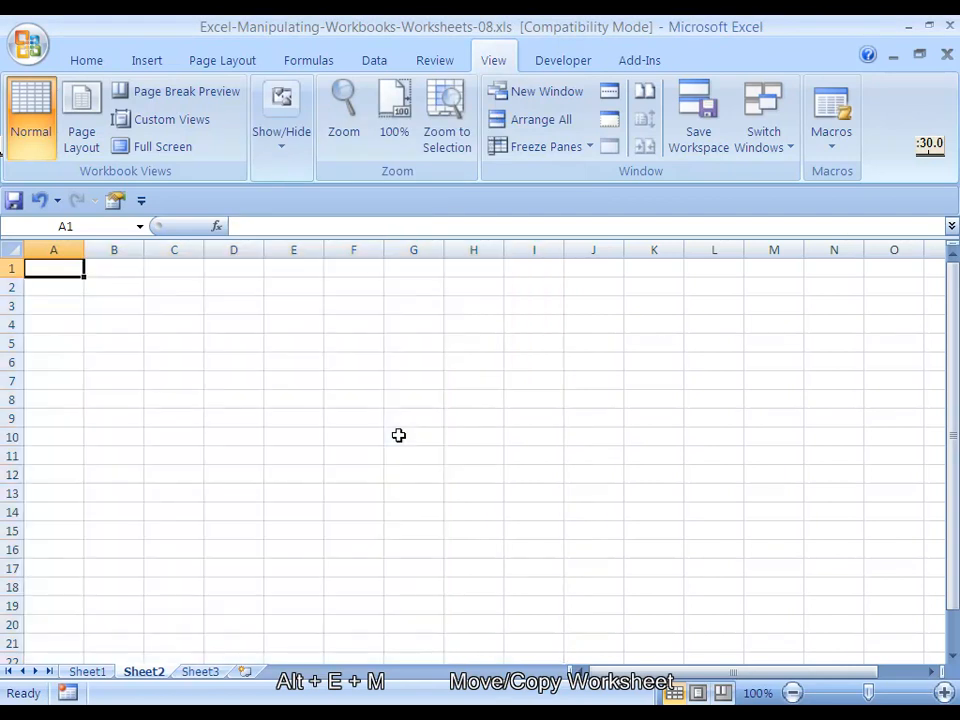
Make another copy of Sheet1 at the end of the workbook and return to the original Sheet1
key(ctrl+Page_Up)
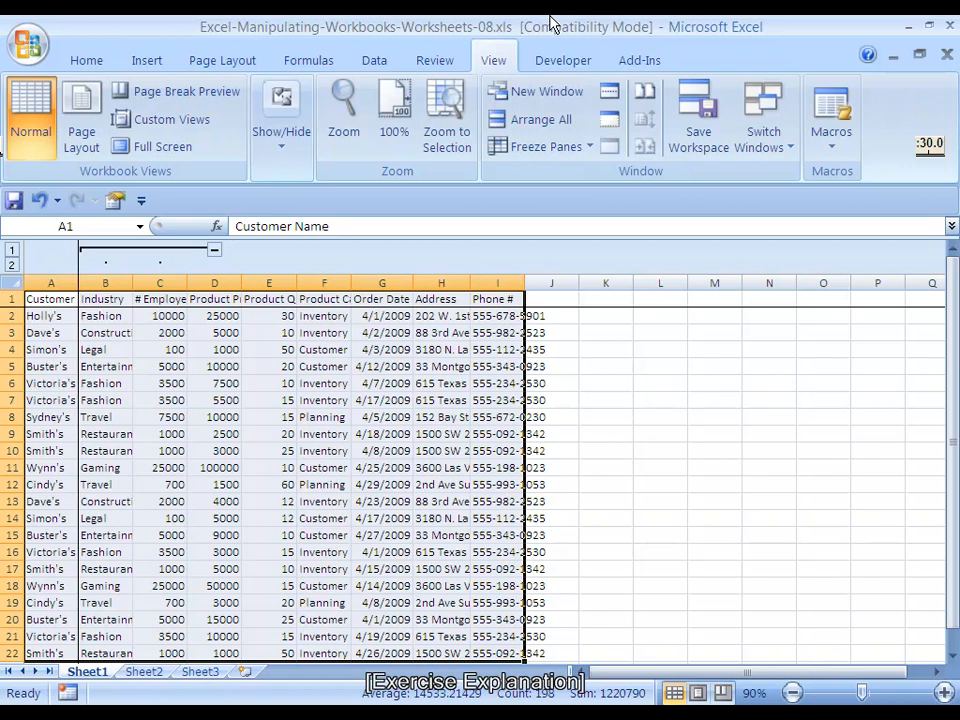
key(alt+e)
key(m)
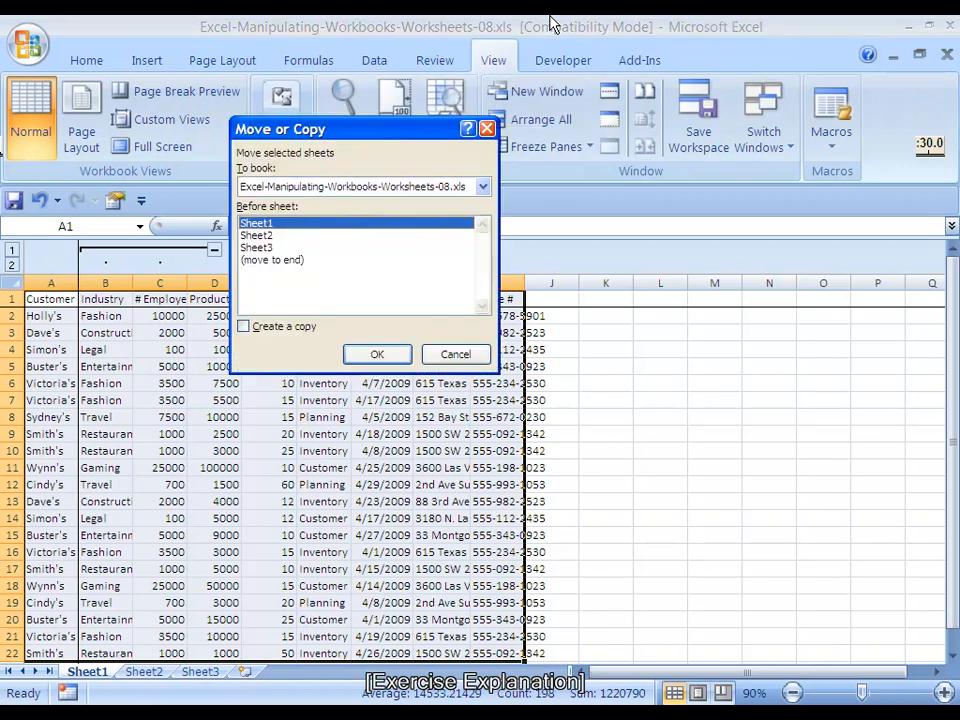
key(alt+c)
key(Down)
key(Down)
key(Down)
key(Return)
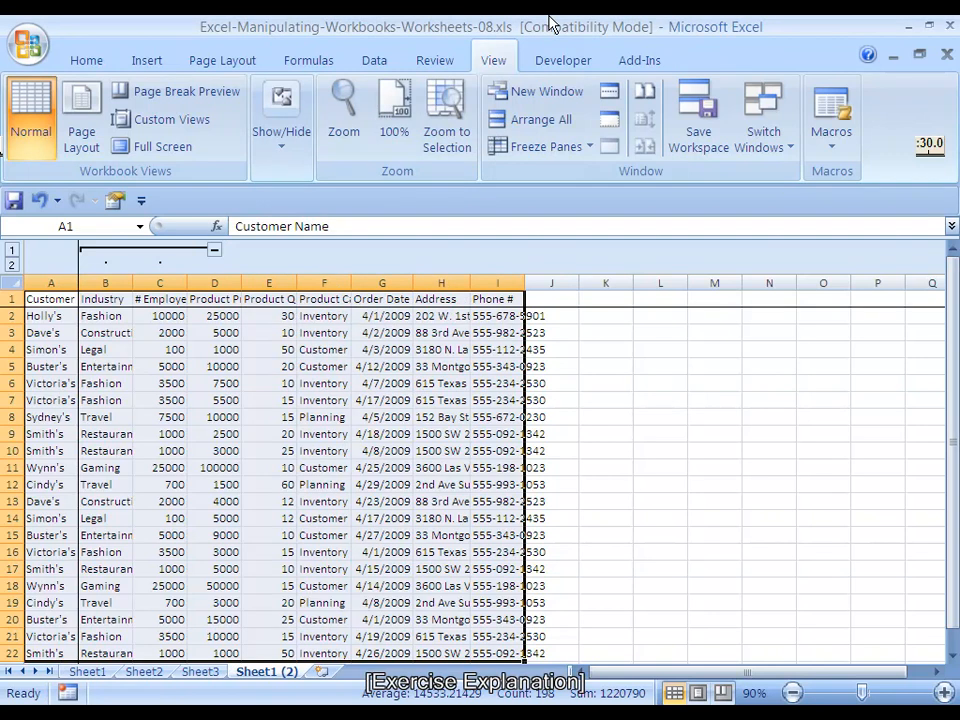
key(ctrl+Page_Up)
key(ctrl+Page_Up)
key(ctrl+Page_Up)
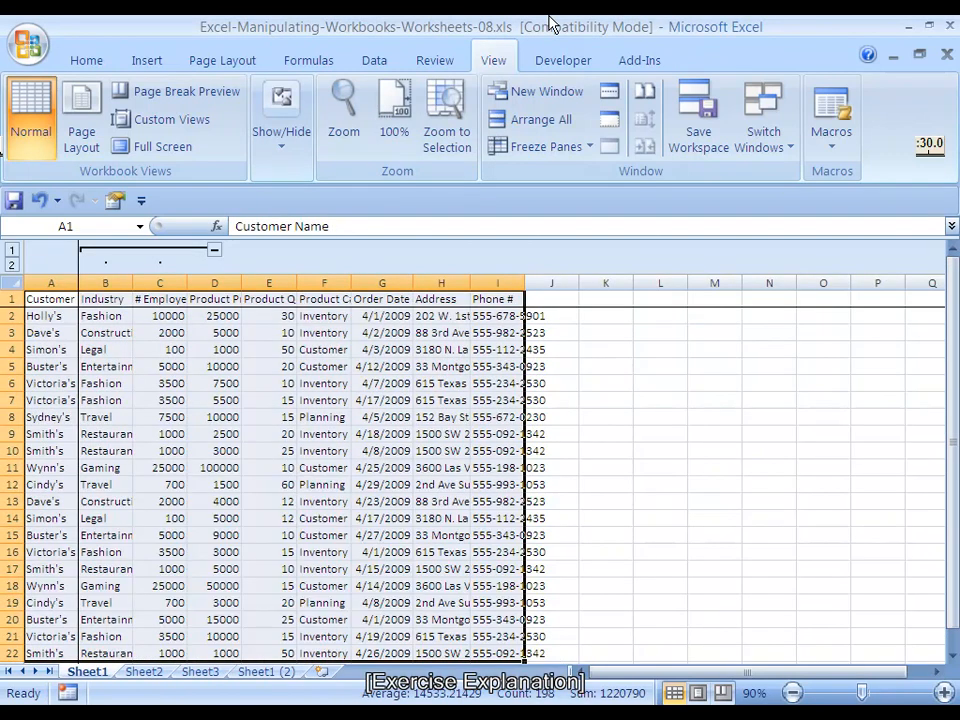
Create a second copy of Sheet1 at the end of the workbook
key(alt+e)
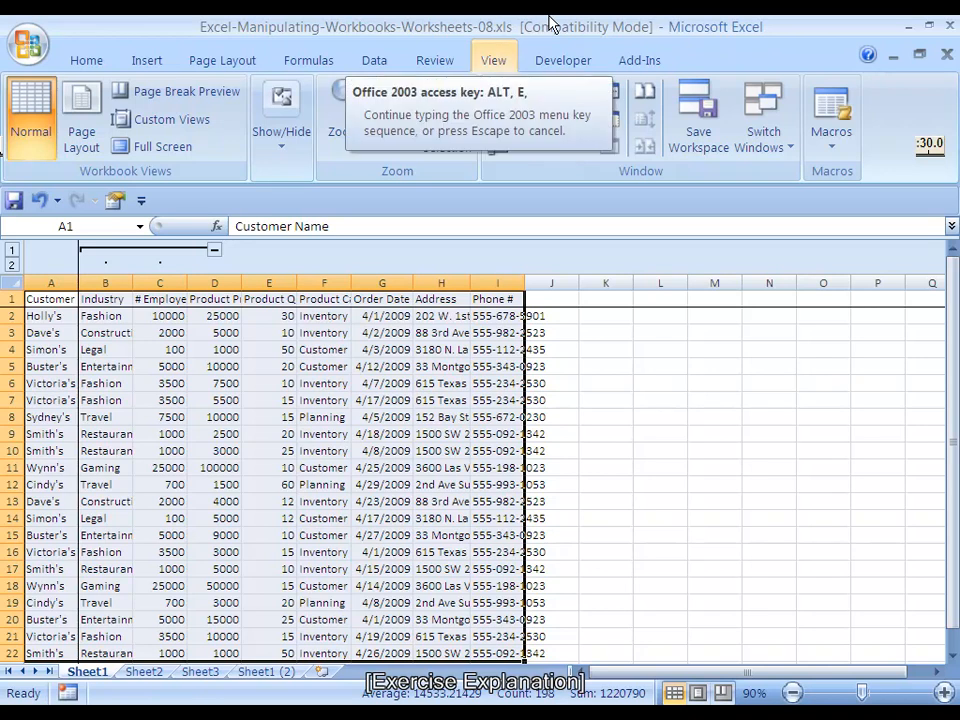
key(m)
key(alt+c)
key(alt+b)
key(Down)
key(Down)
key(Down)
key(Down)
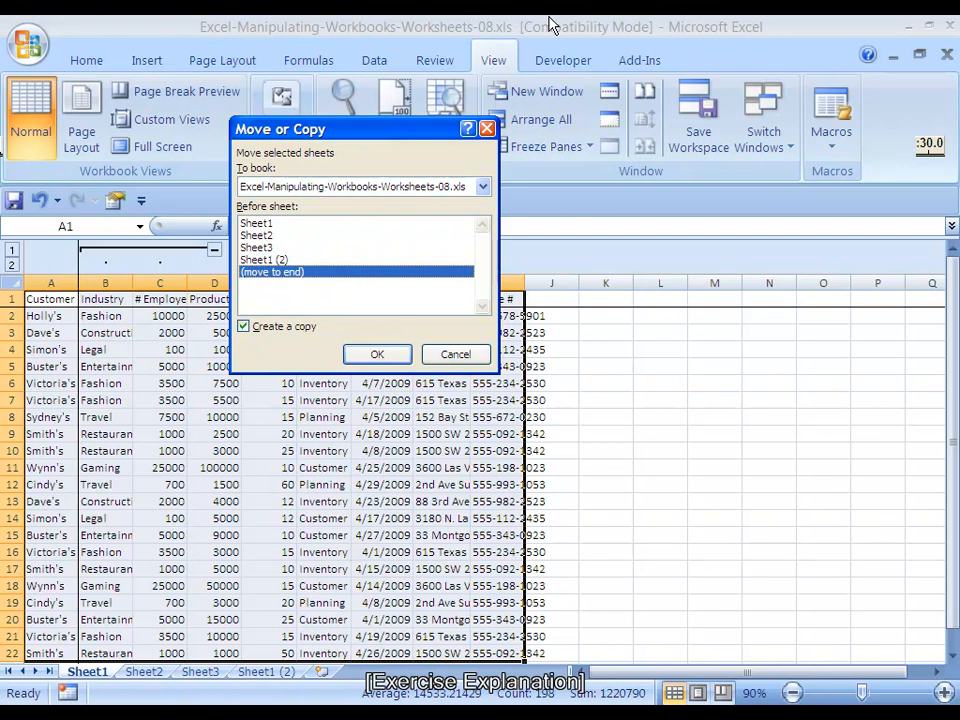
key(Return)
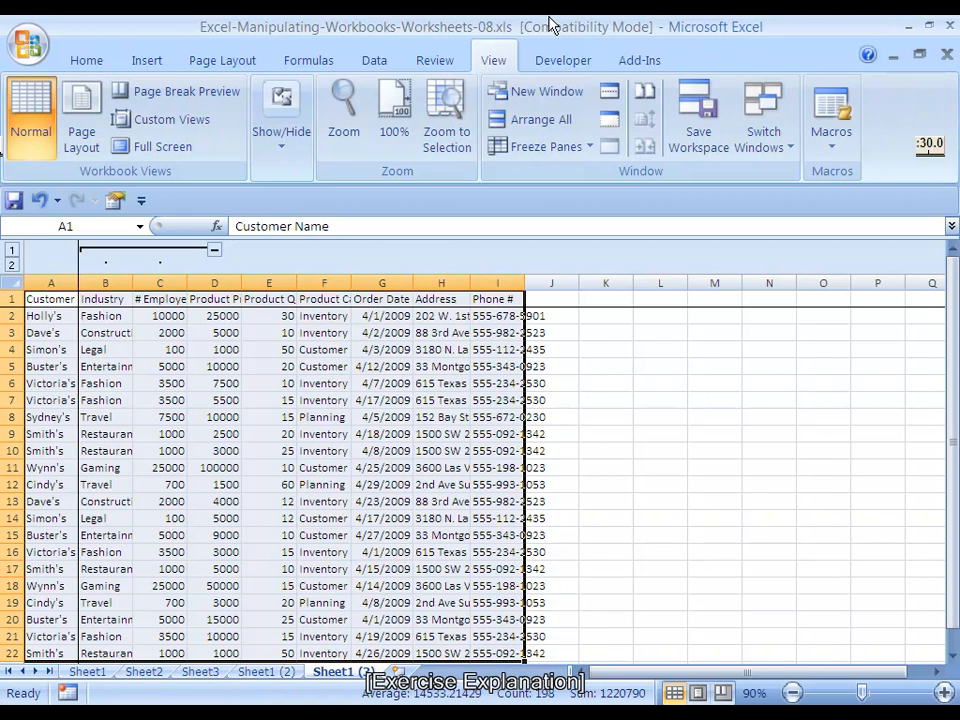
Delete both Sheet1 copies, Sheet3 and Sheet2, keeping only the original Sheet1 in the workbook
key(alt+e)
key(l)
key(Escape)
key(alt+e)
key(l)
key(Return)
key(alt+e)
key(l)
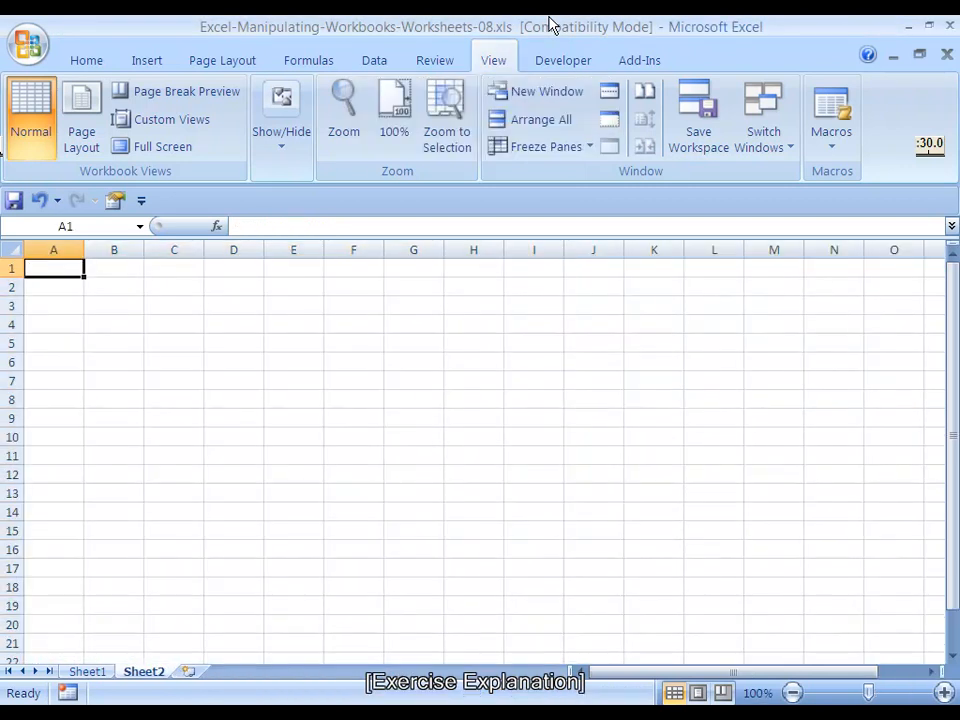
key(alt+e)
key(l)
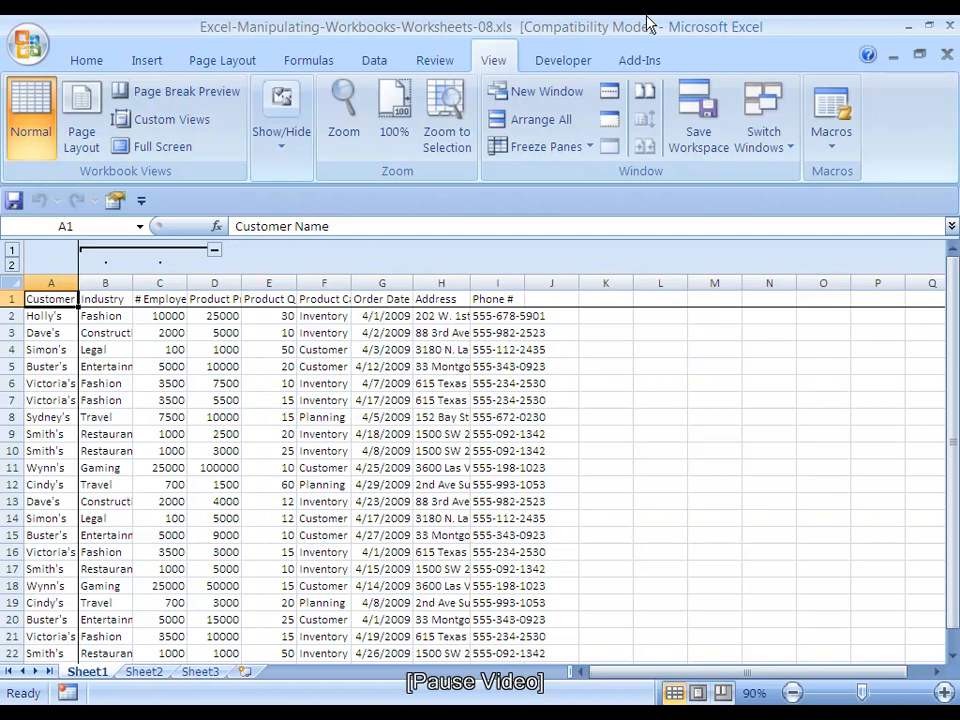
Copy Sheet1 to the end of the workbook, after Sheet3
key(alt+e)
key(m)
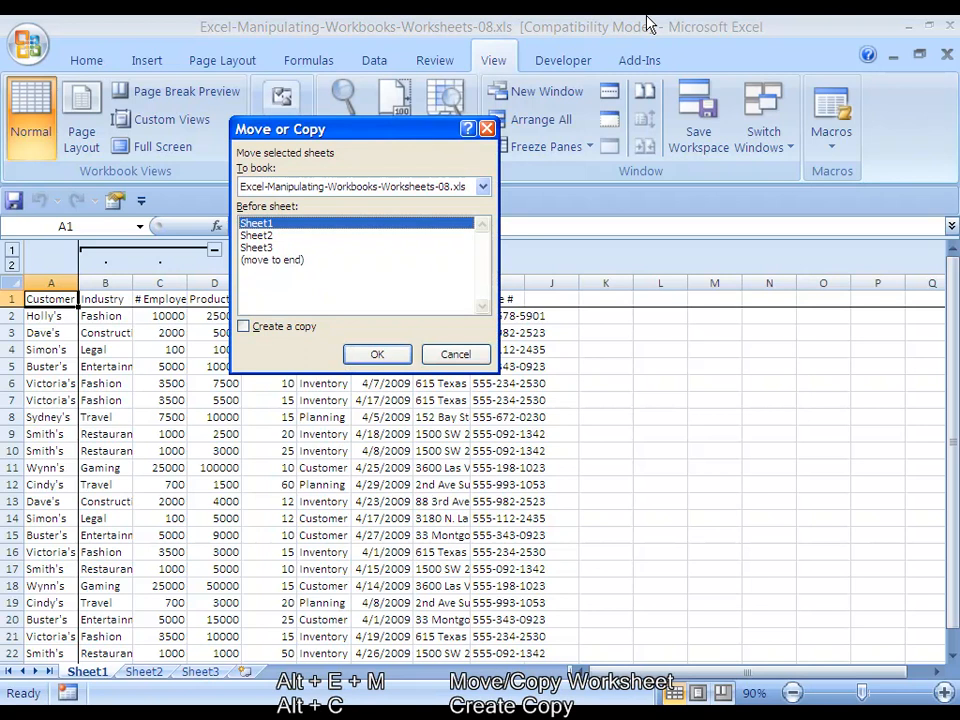
key(alt+c)
key(alt+b)
key(Down)
key(Down)
key(Down)
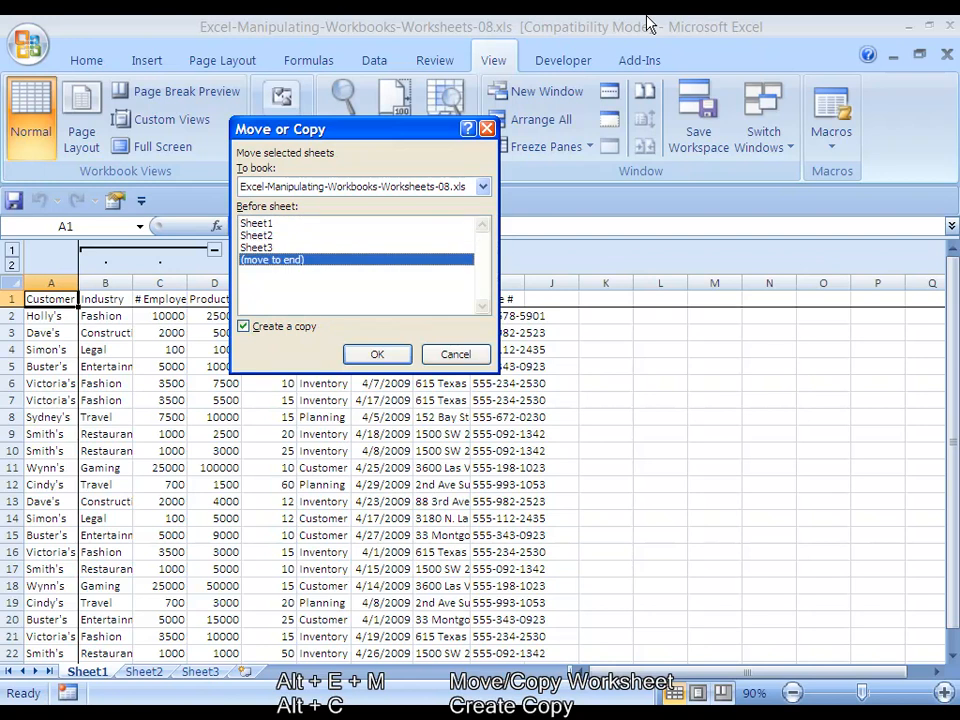
key(Return)
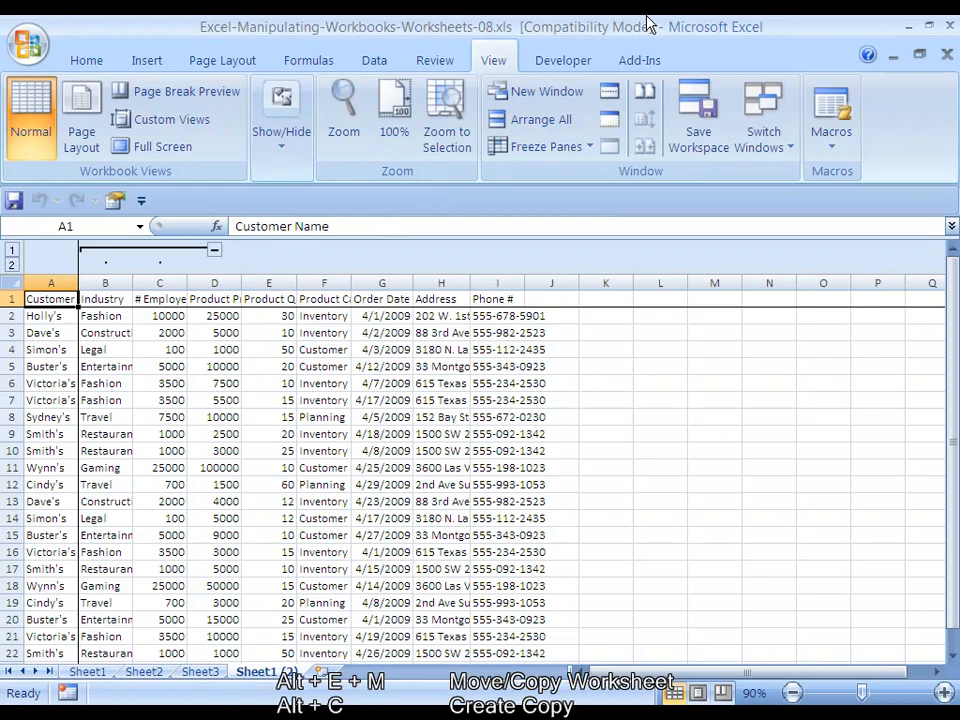
Return to the original Sheet1 and place another copy of it at the end of the workbook, after Sheet1 (2)
key(ctrl+Page_Up)
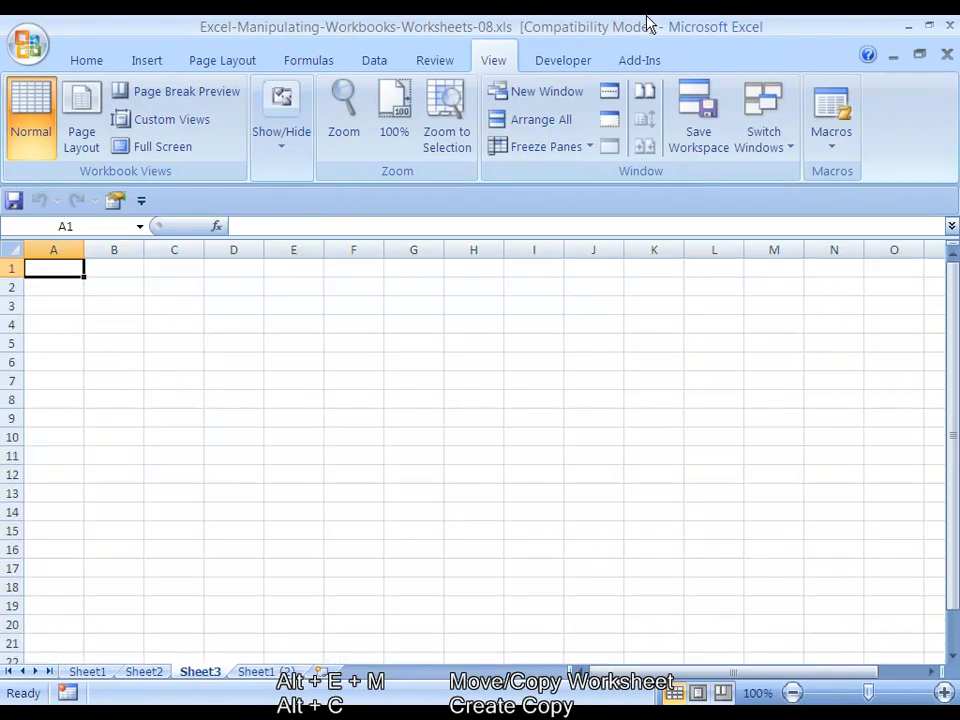
key(ctrl+Page_Up)
key(ctrl+Page_Up)
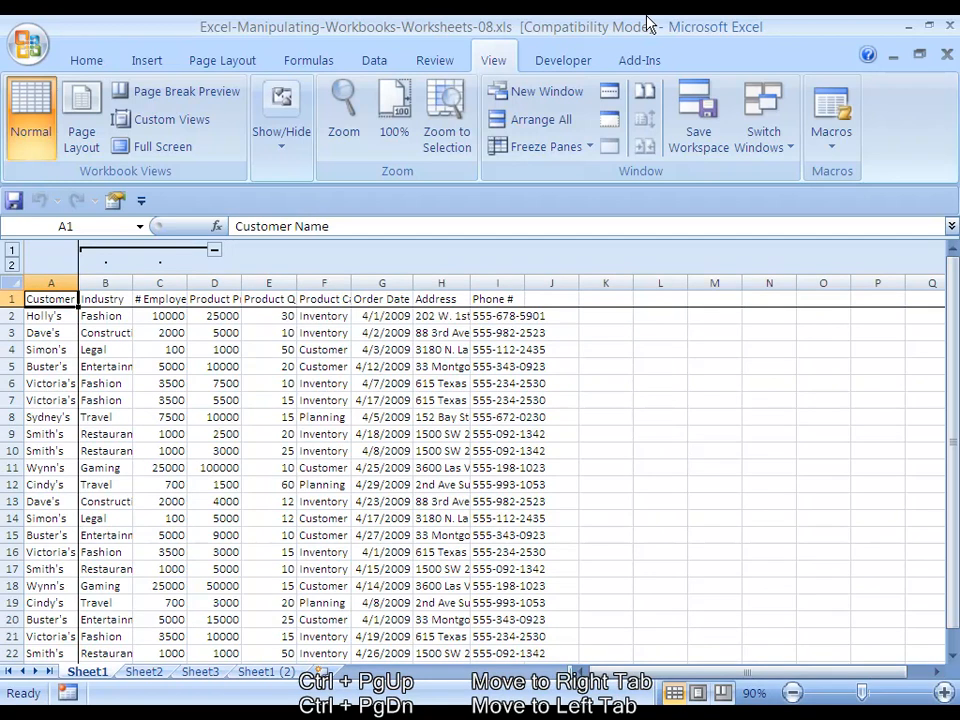
key(alt+e)
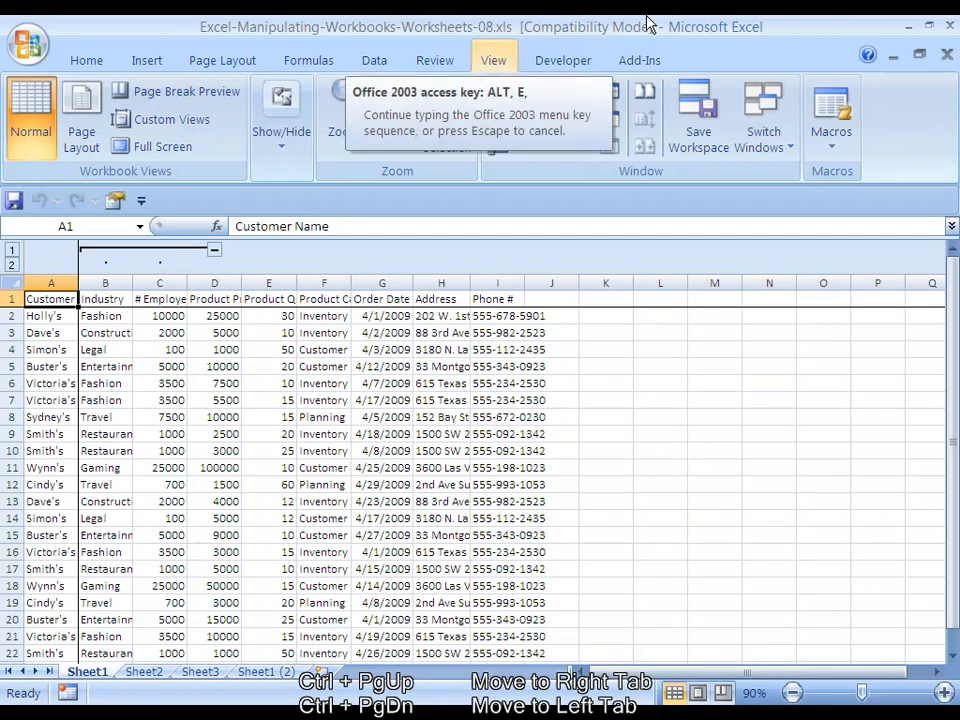
key(m)
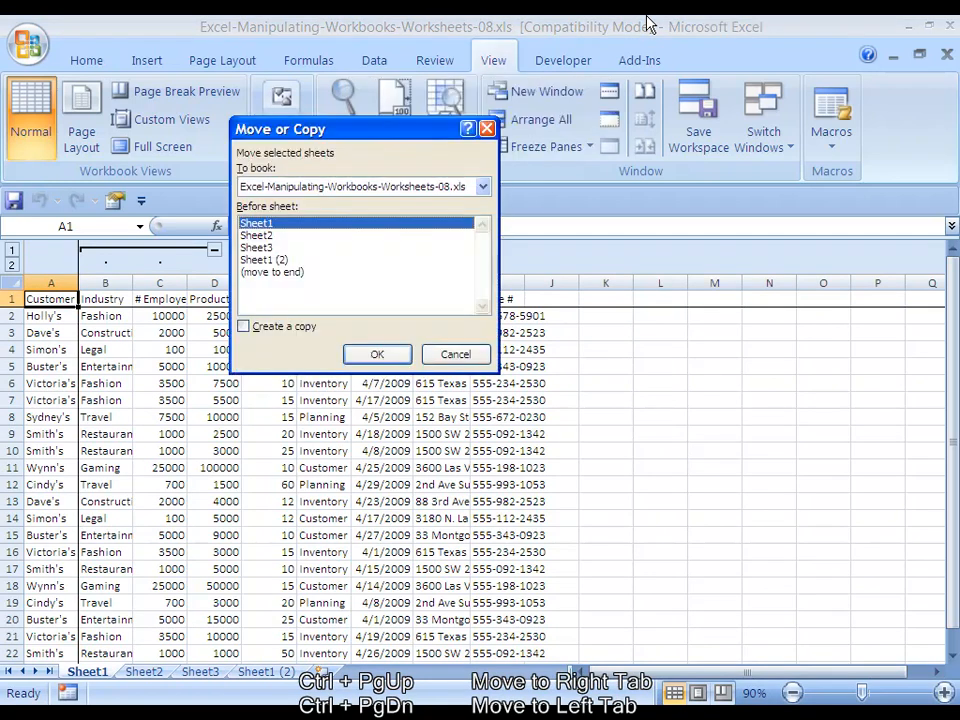
key(alt+c)
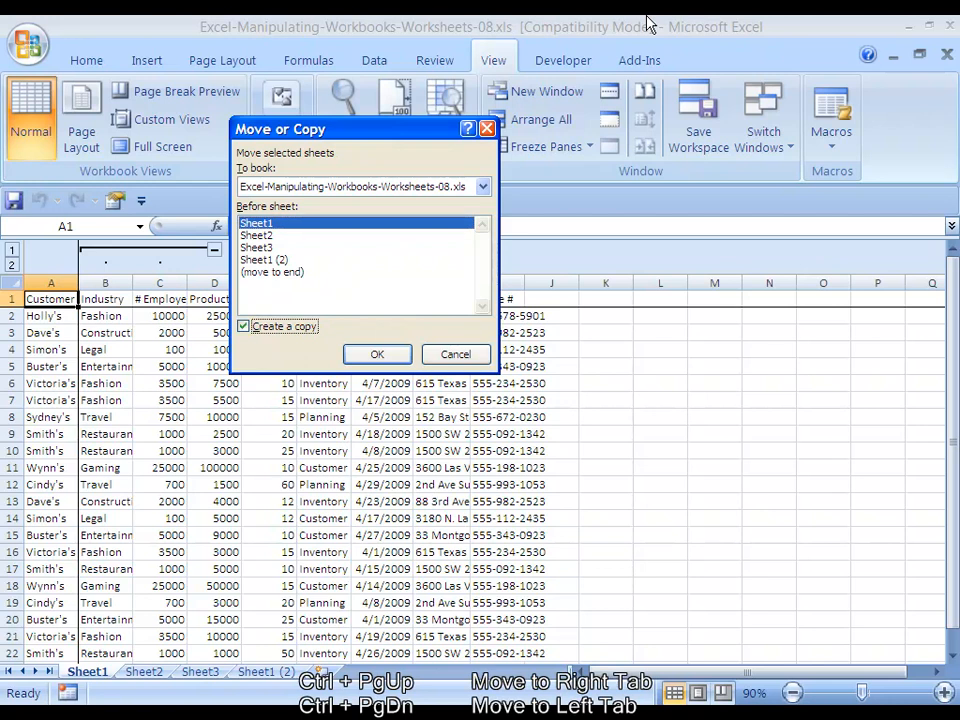
key(alt+b)
key(Down)
key(Down)
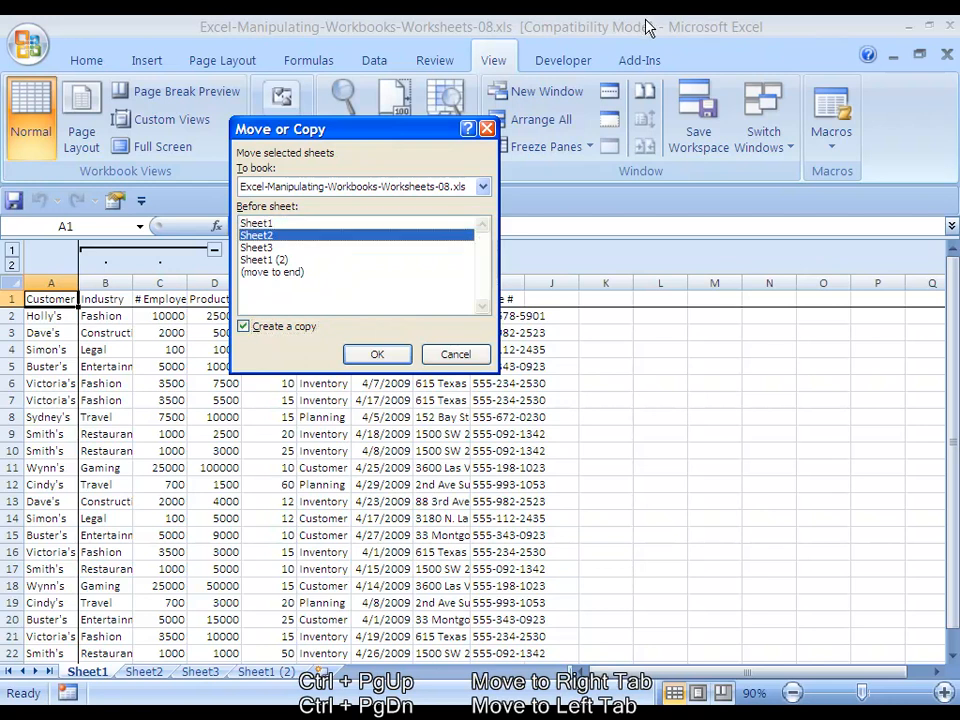
key(Down)
key(Down)
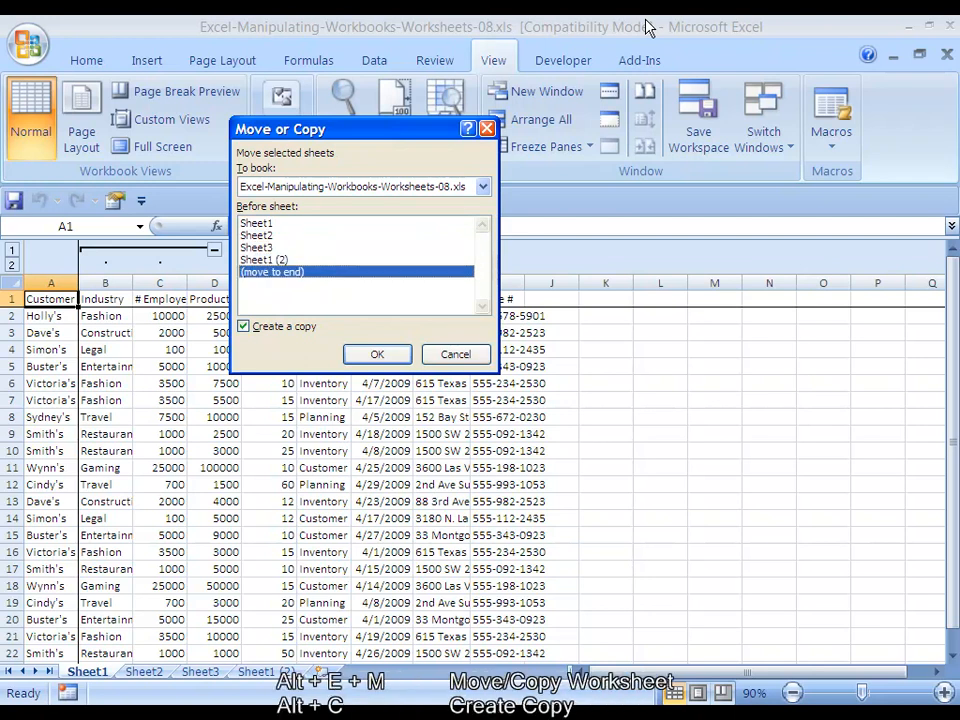
key(Return)
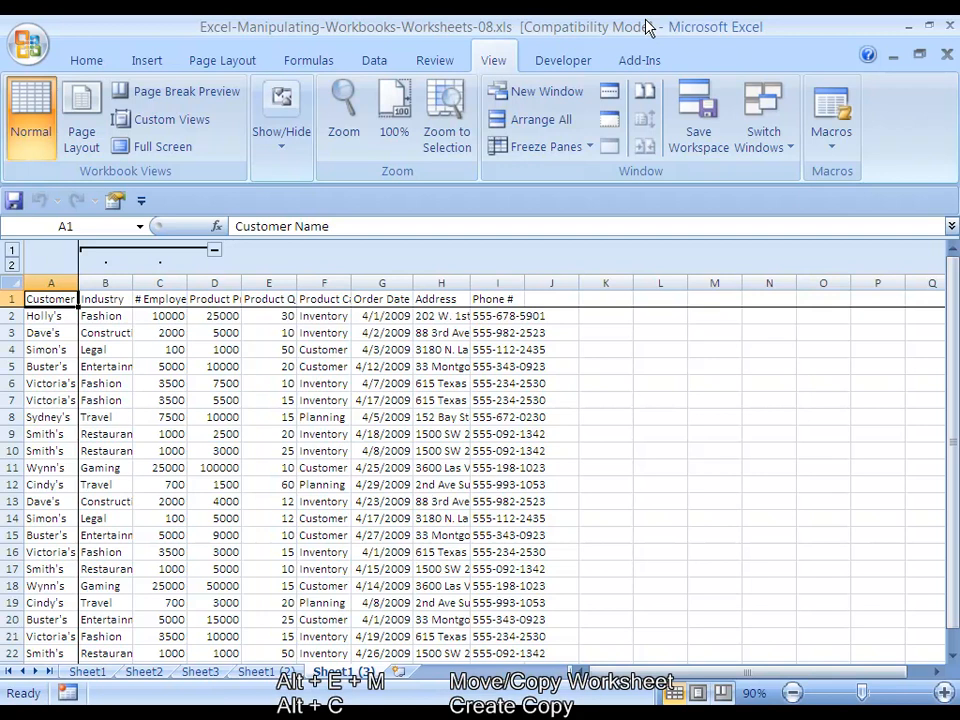
Delete the last worksheet and repeat the deletion until only the original Sheet1 is left
key(alt+e)
key(l)
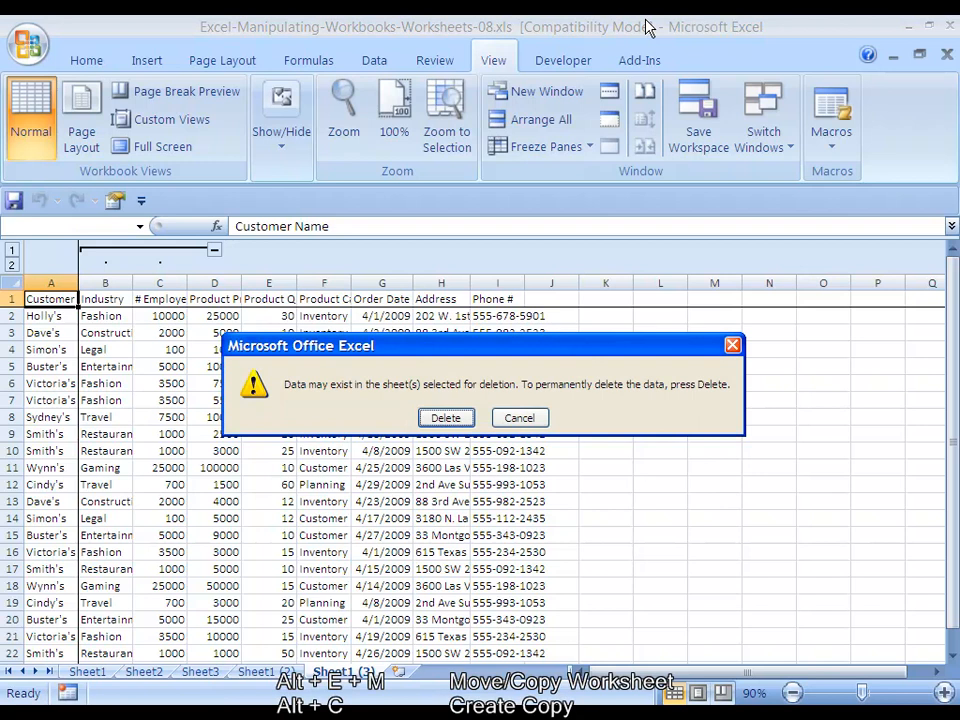
key(Return)
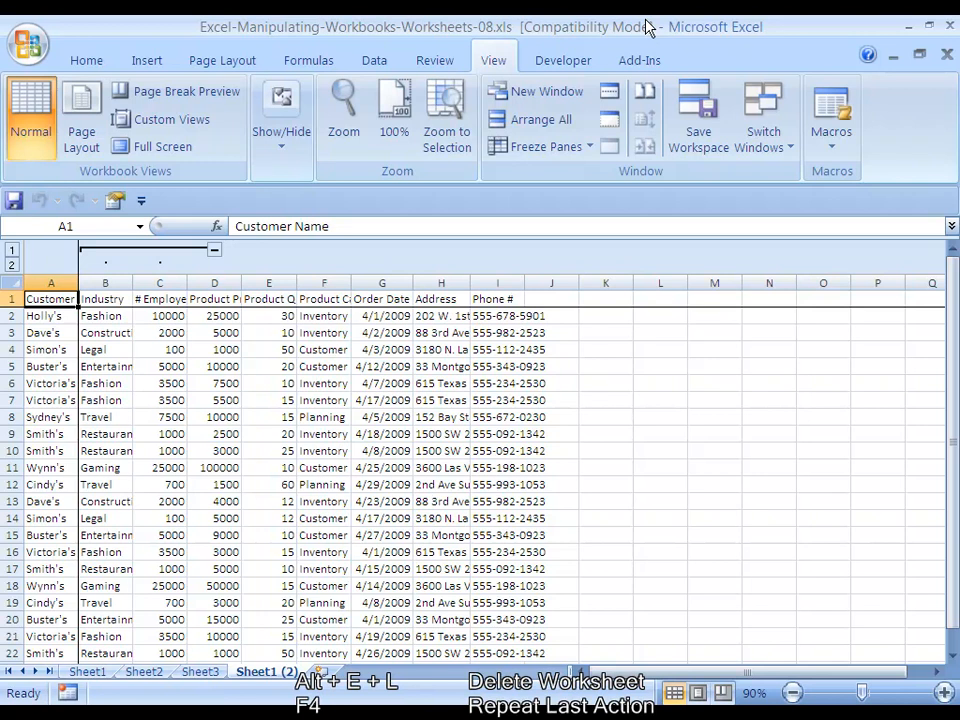
key(F4)
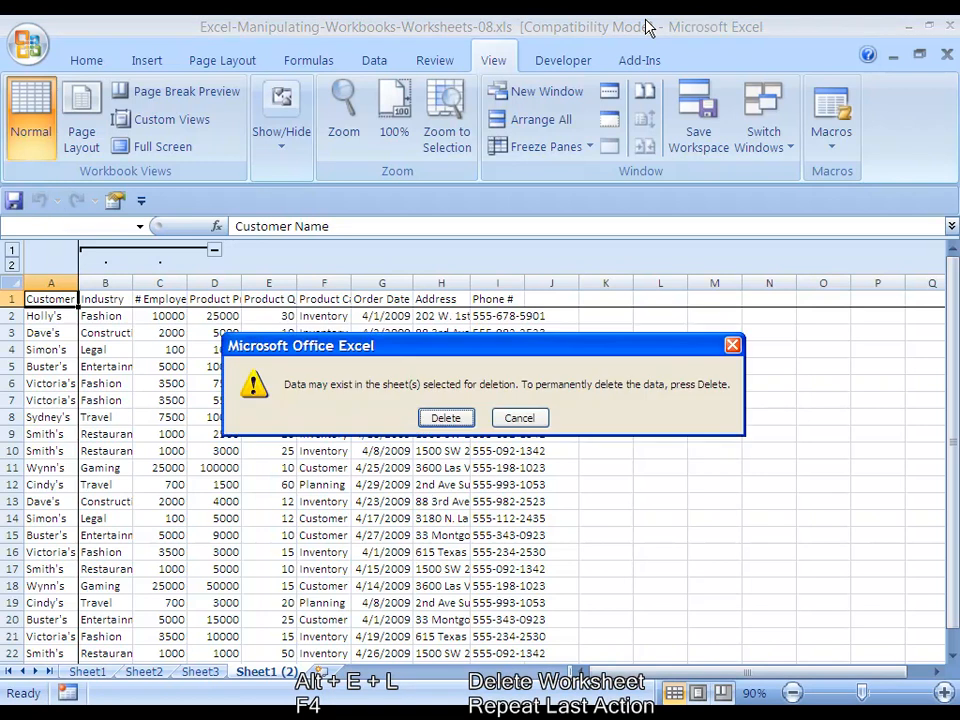
key(Return)
key(F4)
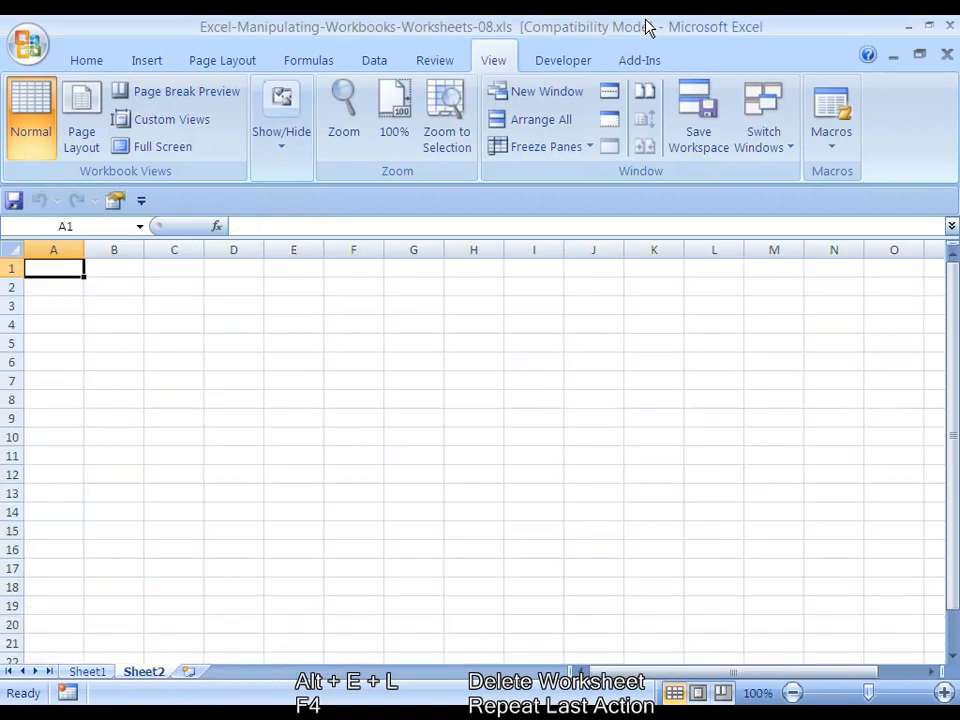
key(F4)
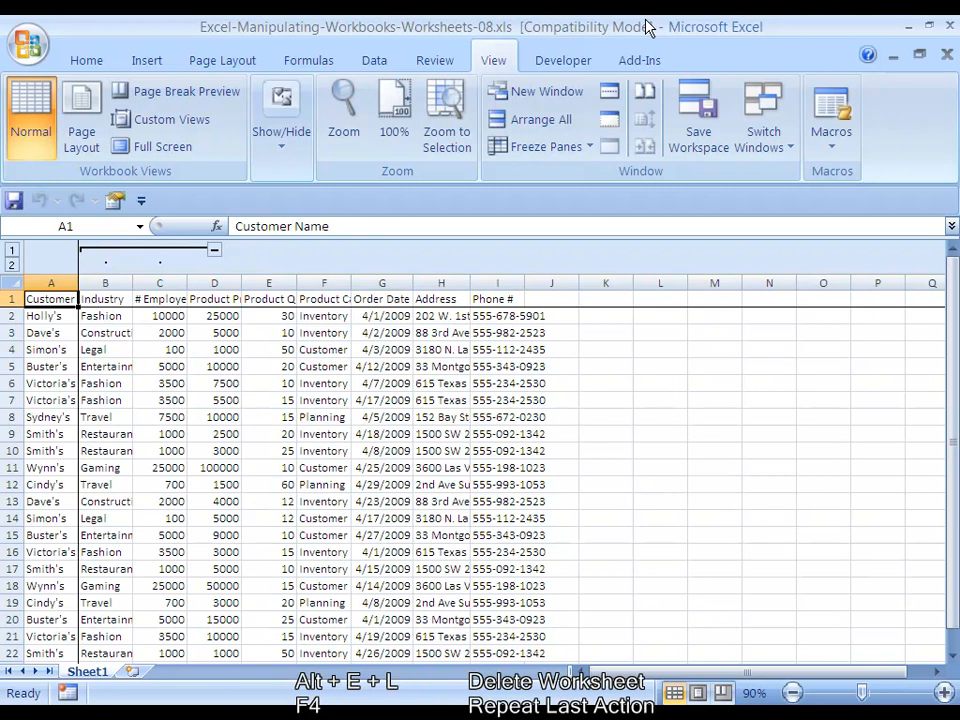